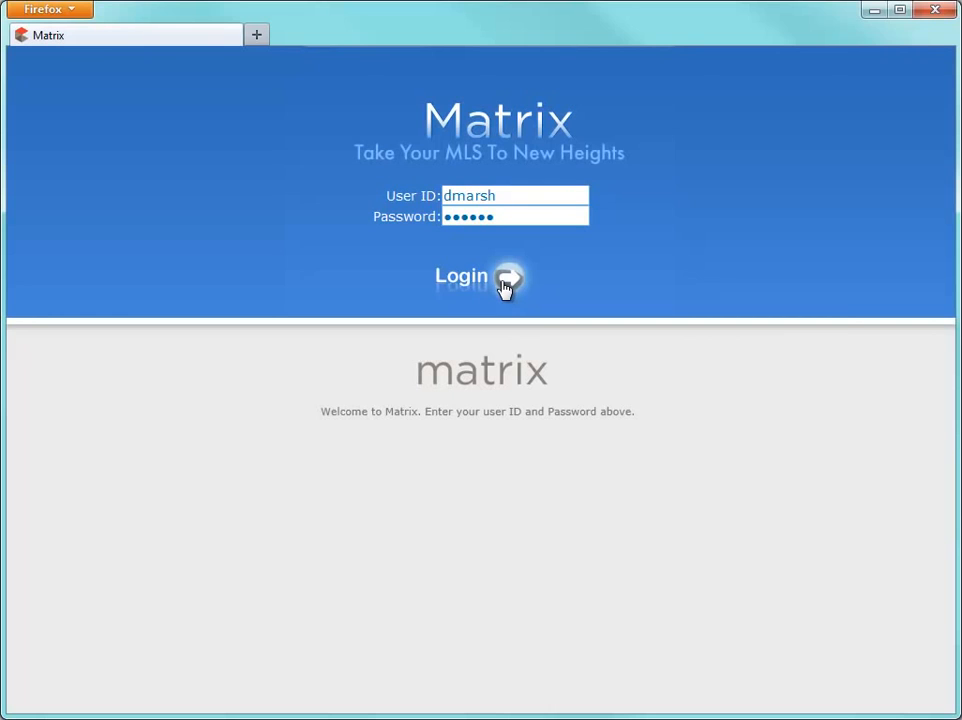
Step: Log in to Matrix and open SF & CN Basic Search from Search > Residential
{"action": "left_click", "coordinate": [505, 287]}
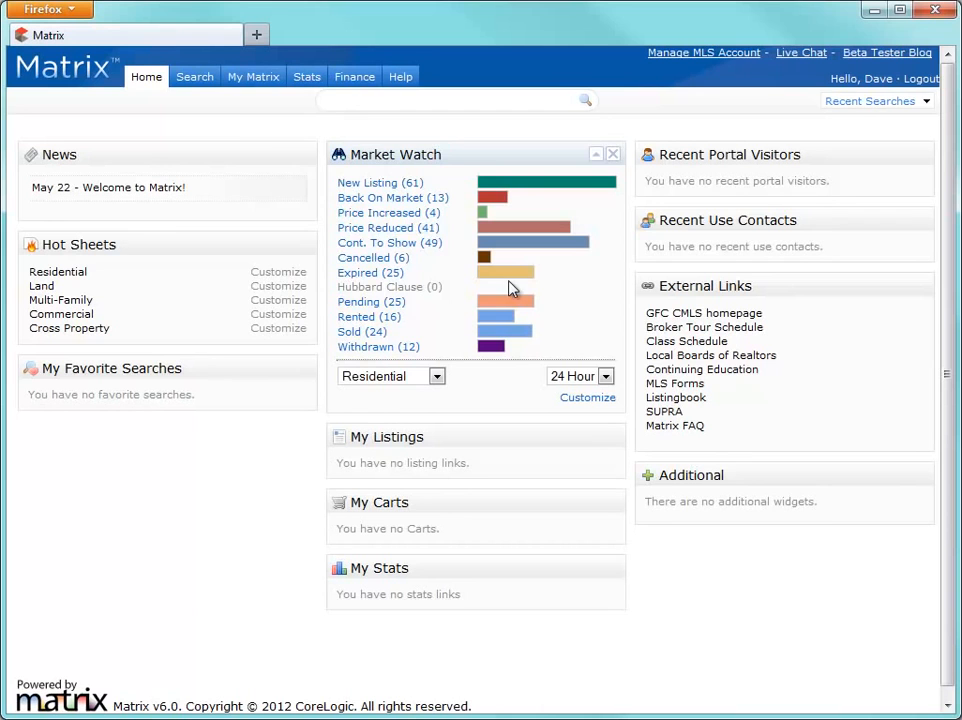
{"action": "mouse_move", "coordinate": [200, 85]}
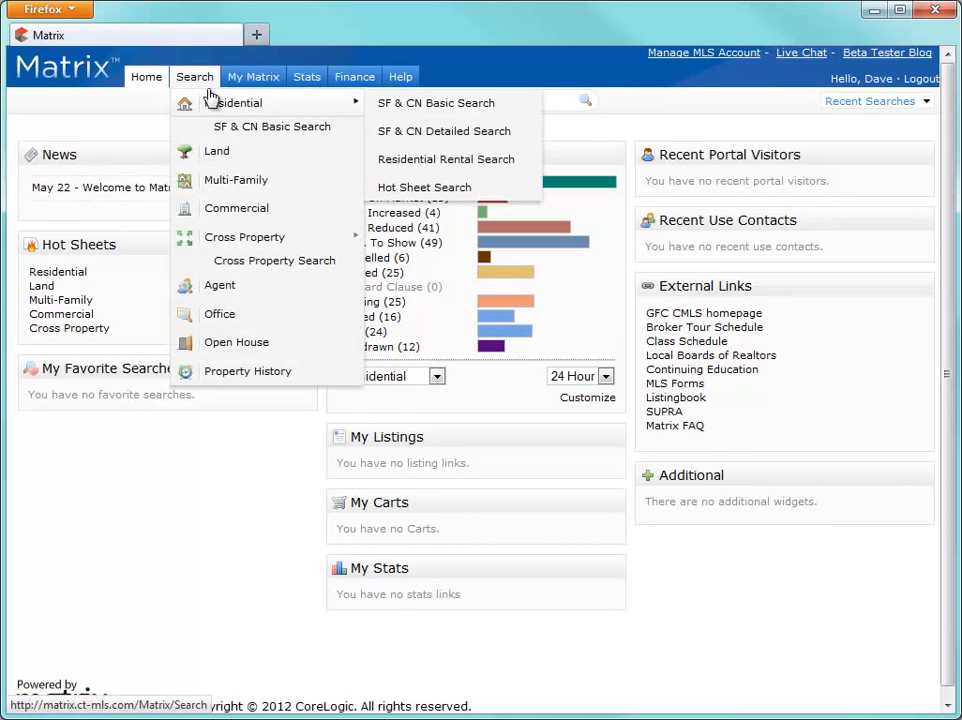
{"action": "left_click", "coordinate": [392, 105]}
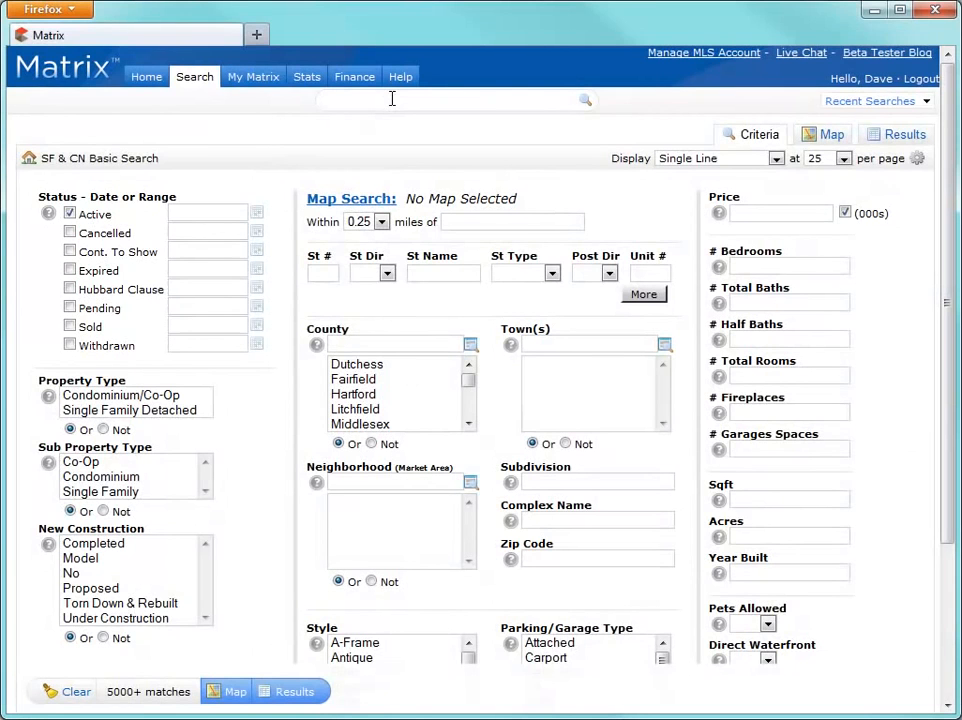
Step: Set Active dates to May 1–26, 2012 and select Condominium/Co-Op and Single Family Detached
{"action": "left_click", "coordinate": [257, 219]}
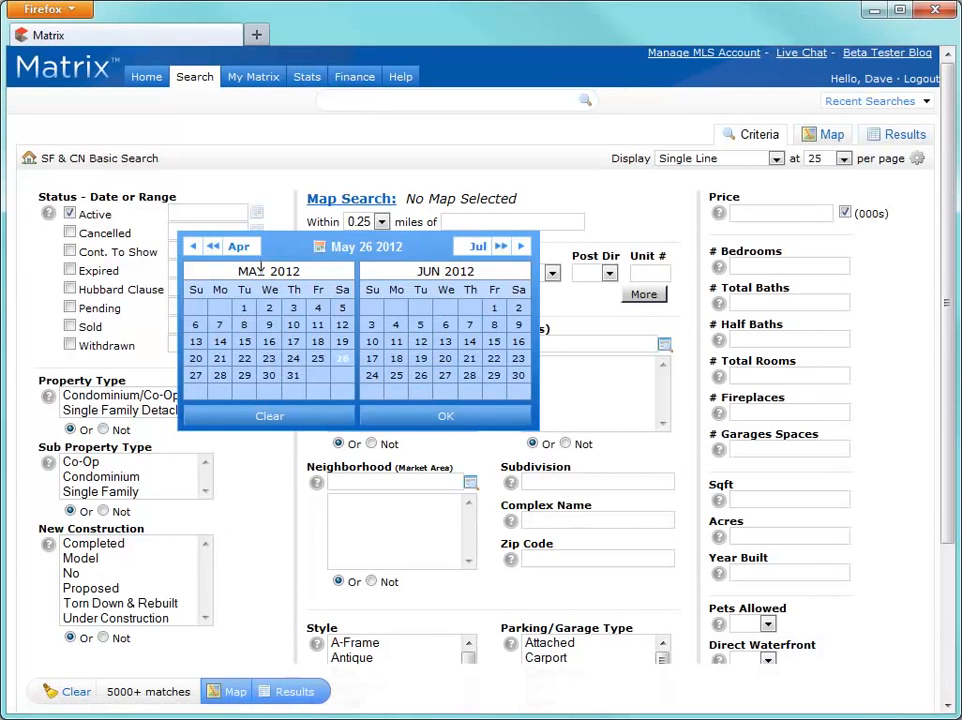
{"action": "left_click", "coordinate": [245, 309]}
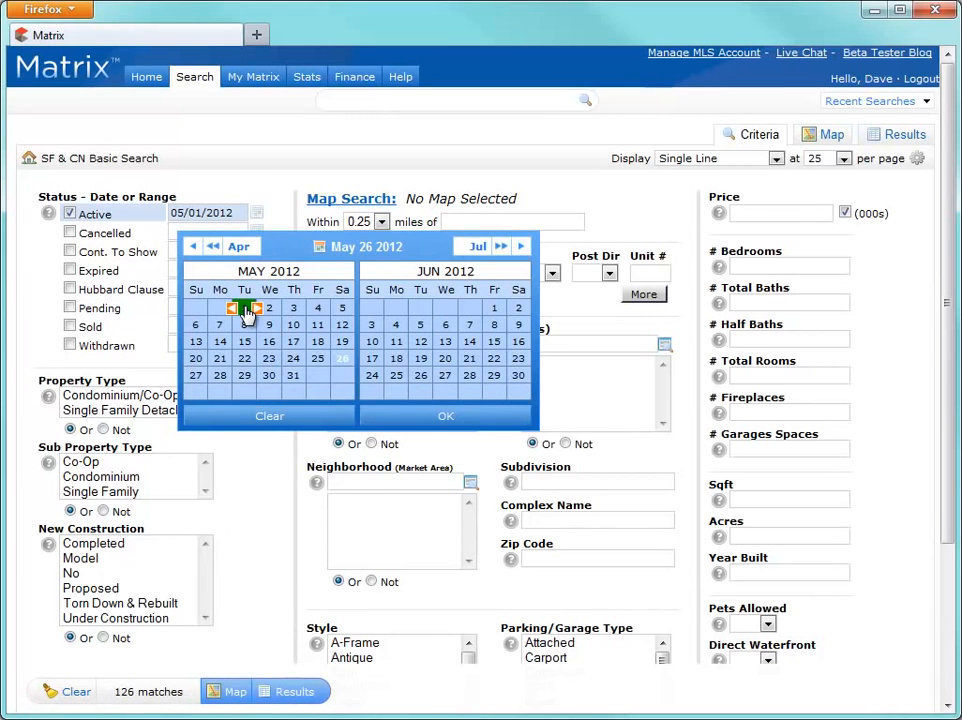
{"action": "left_click", "coordinate": [341, 362]}
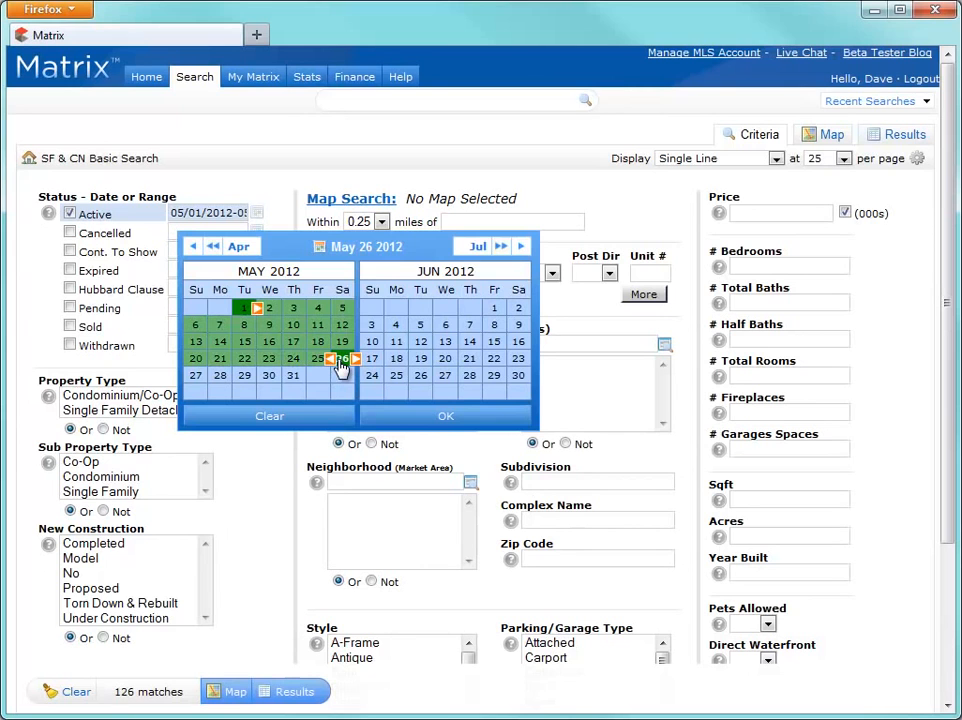
{"action": "left_click", "coordinate": [412, 419]}
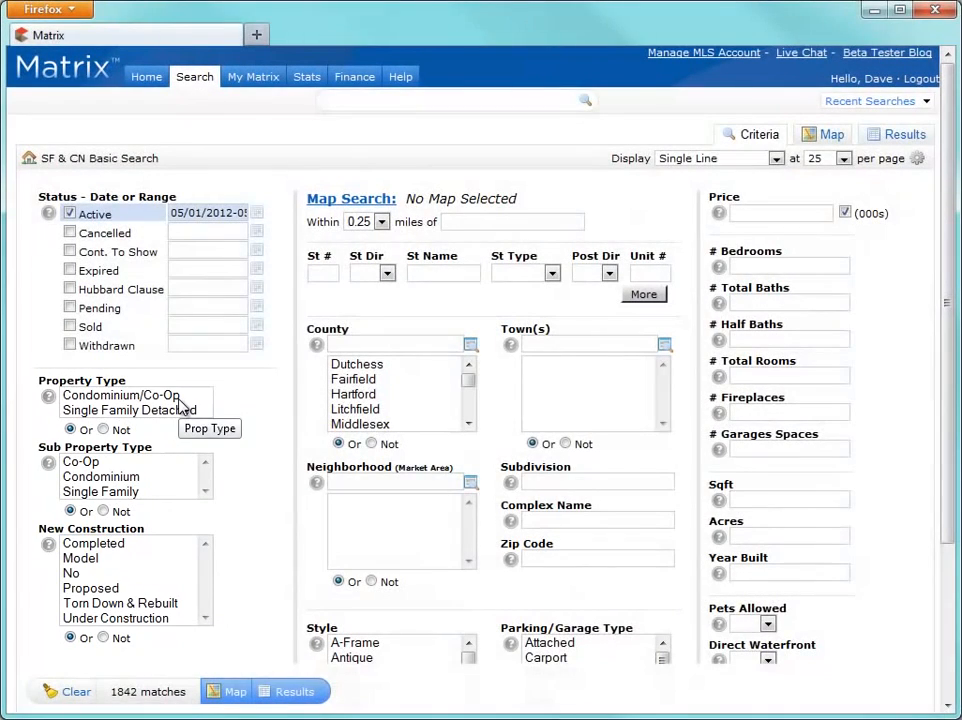
{"action": "left_click", "coordinate": [180, 397]}
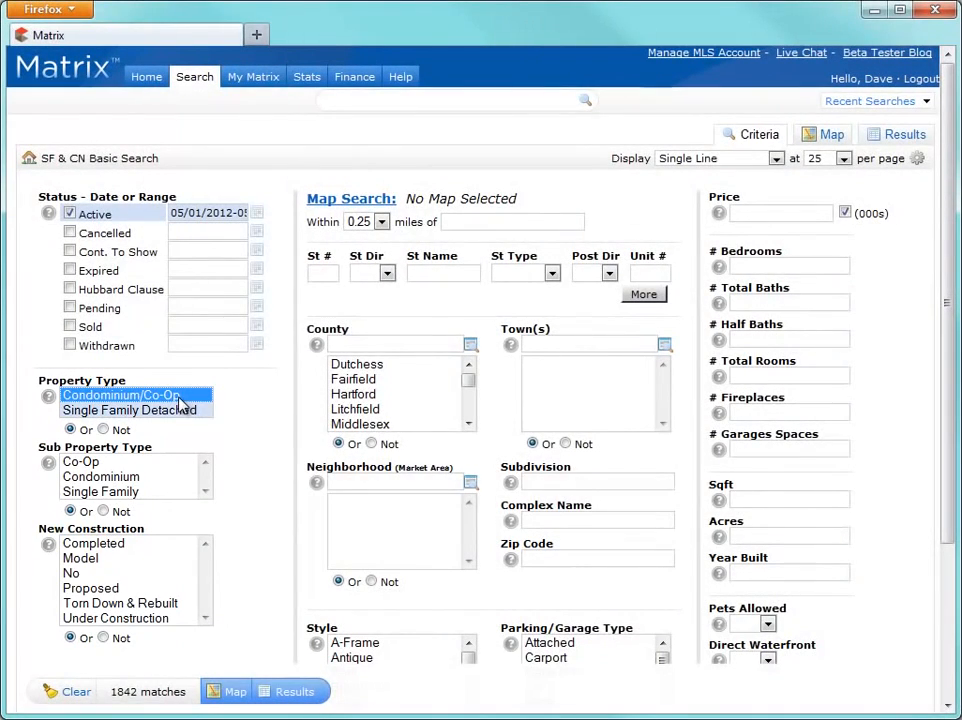
{"action": "left_click", "coordinate": [183, 411], "text": "ctrl"}
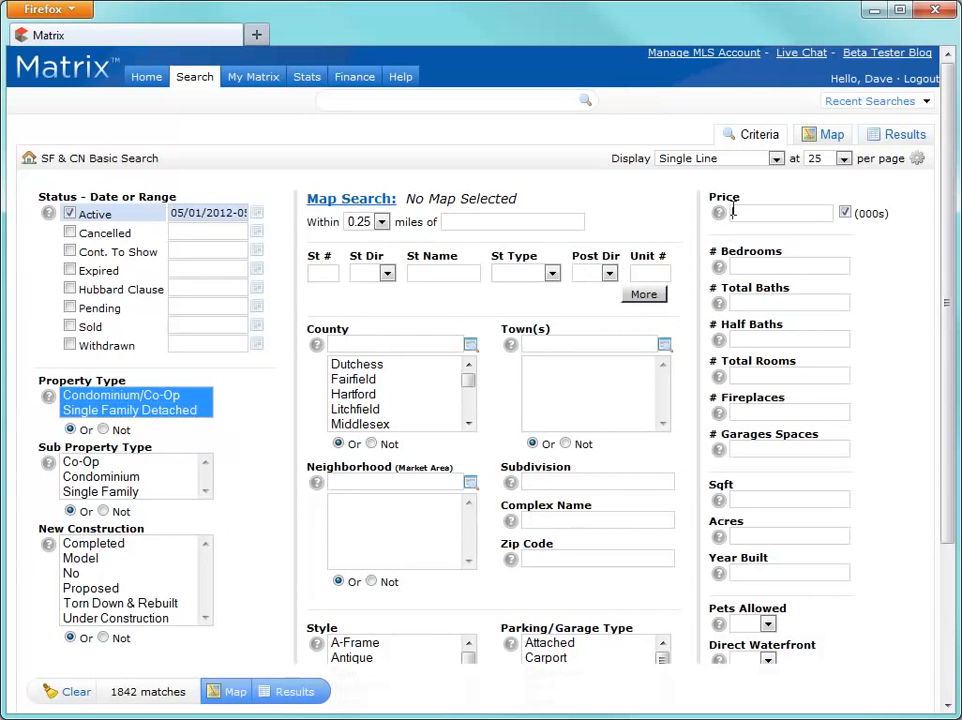
Step: Enter a 200-300 price range, then go to the page for adding Additional Fields
{"action": "type", "text": "2"}
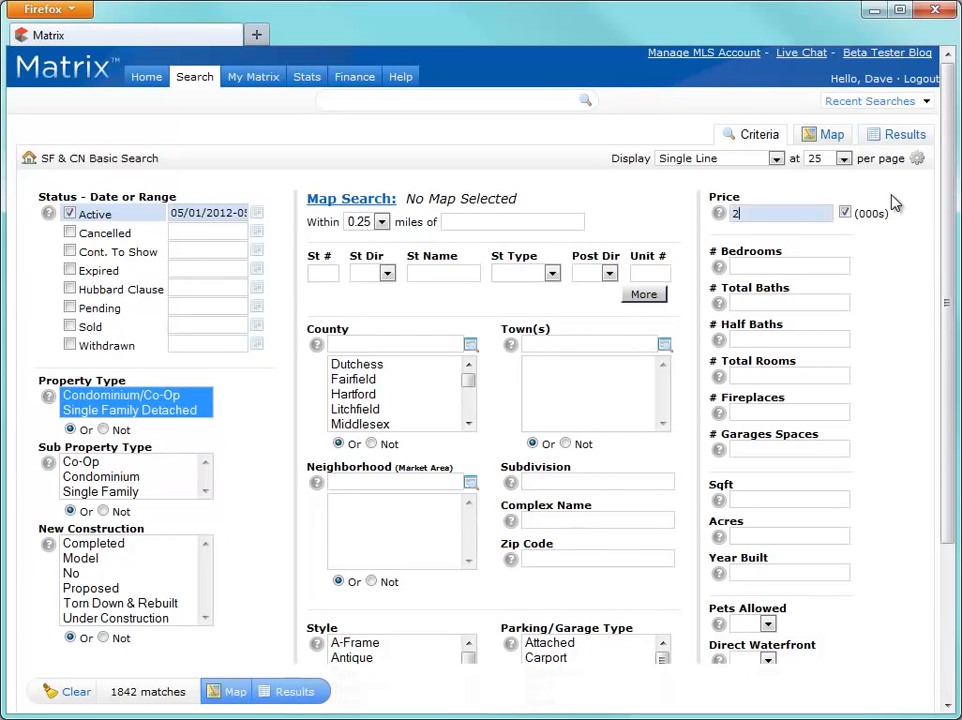
{"action": "type", "text": "00-300"}
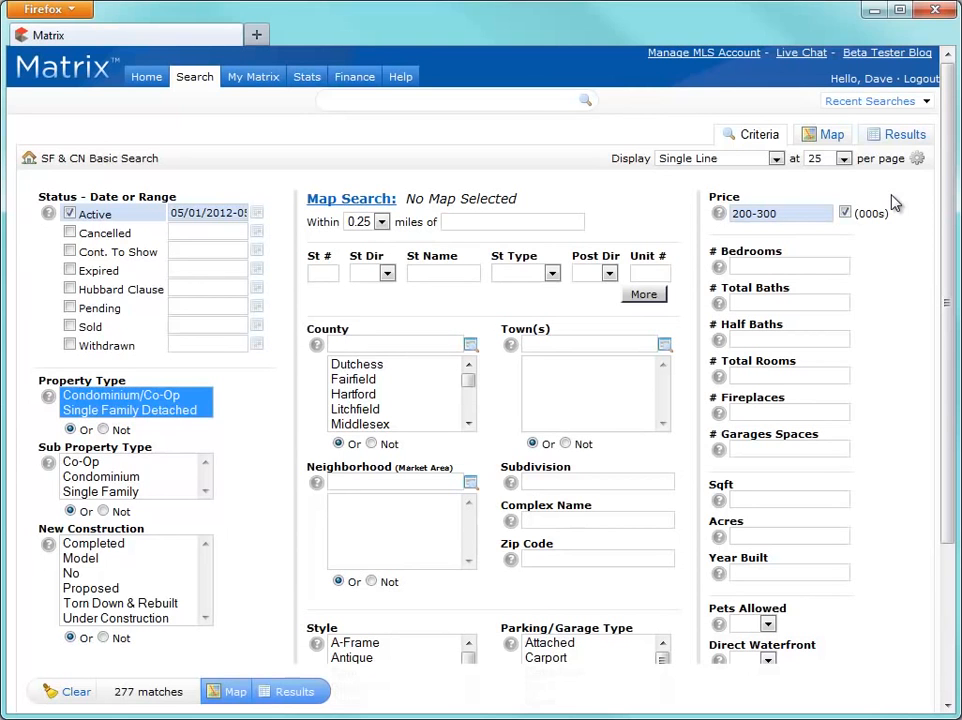
{"action": "left_click_drag", "start_coordinate": [944, 195], "coordinate": [948, 388]}
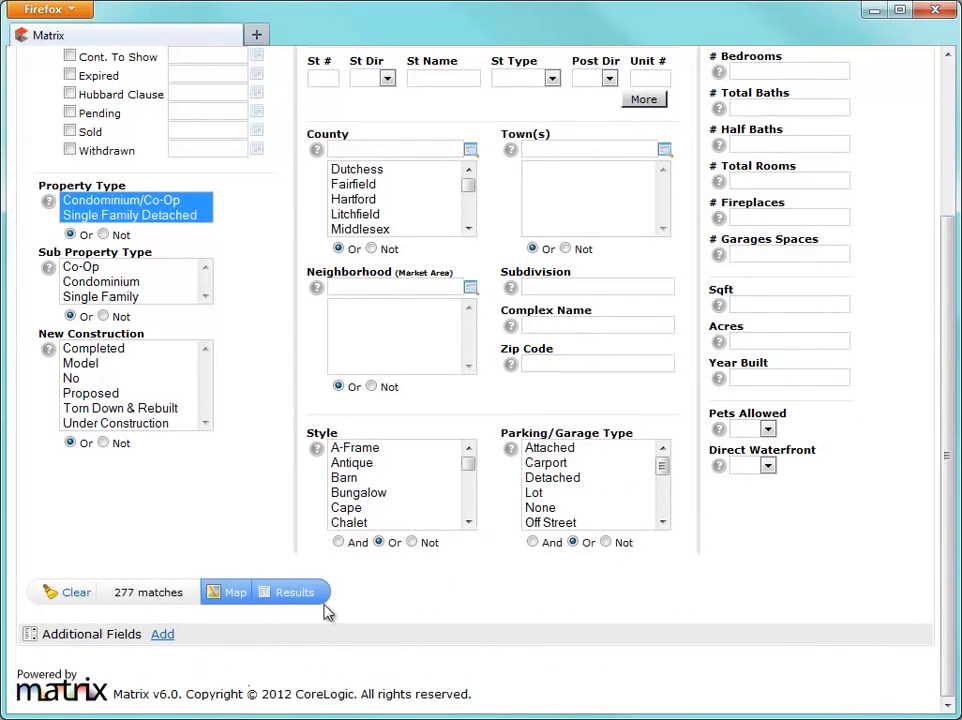
{"action": "left_click", "coordinate": [166, 635]}
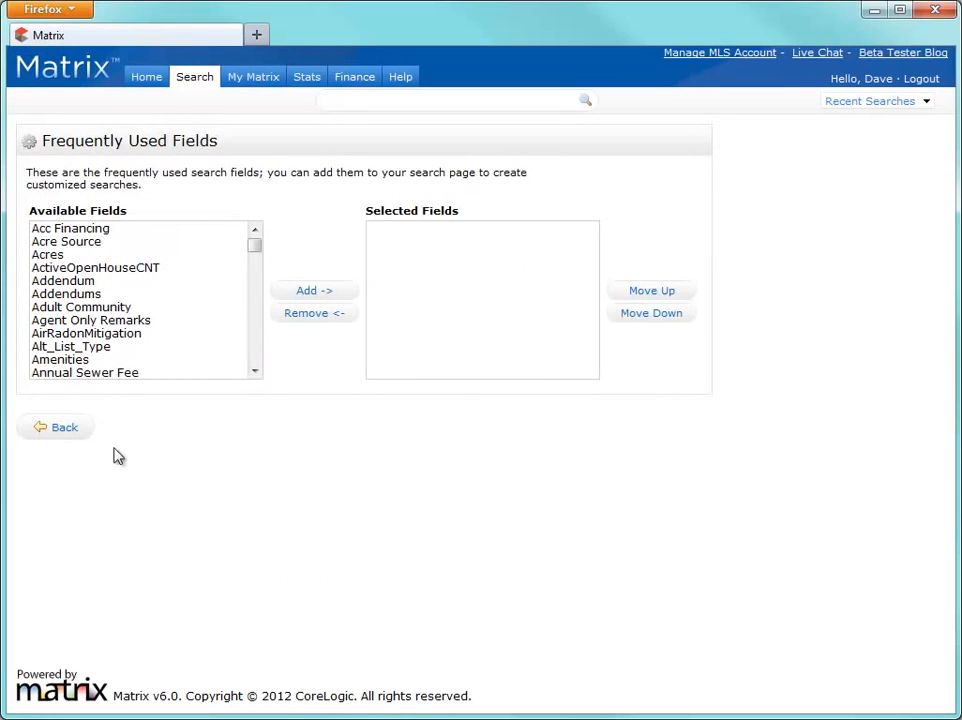
Step: Add Amenities to the selected fields, return to the search form, and open the gear menu
{"action": "left_click", "coordinate": [64, 361]}
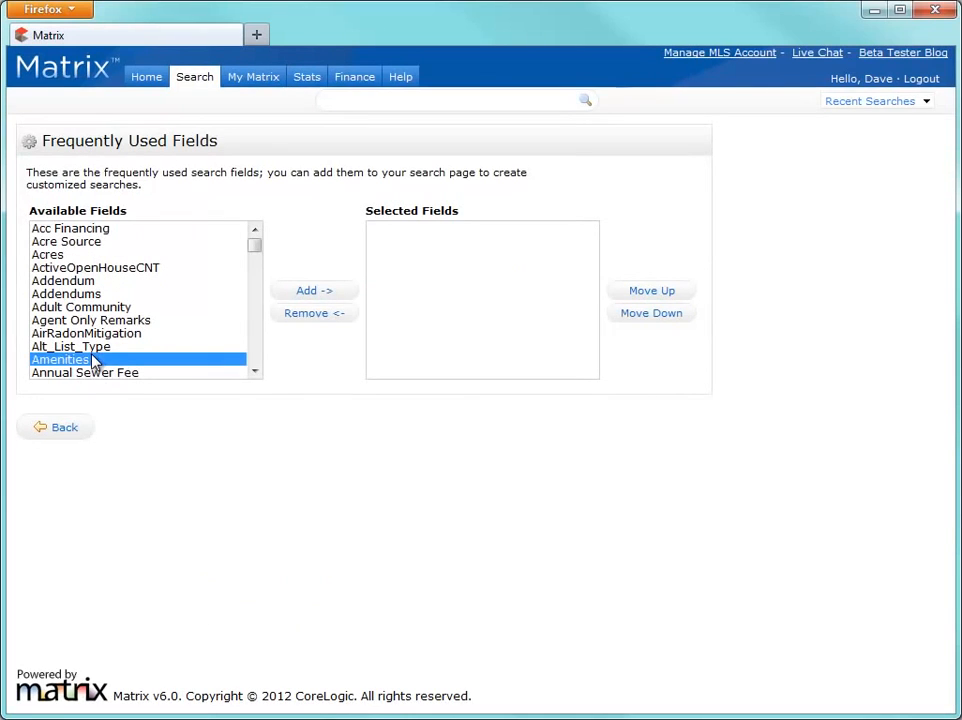
{"action": "left_click", "coordinate": [303, 296]}
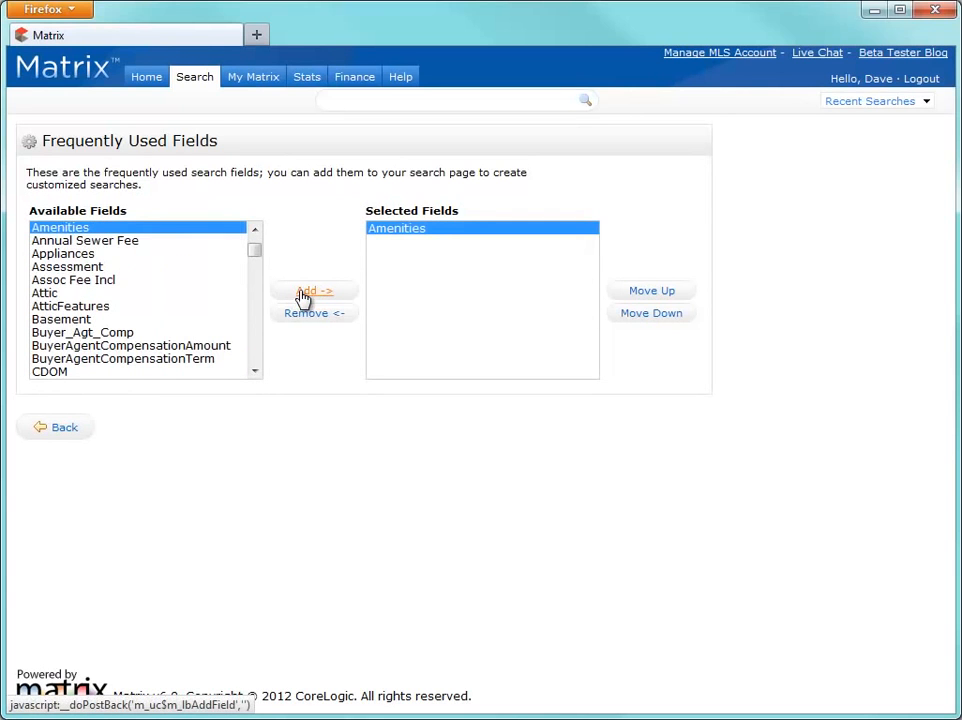
{"action": "left_click", "coordinate": [58, 434]}
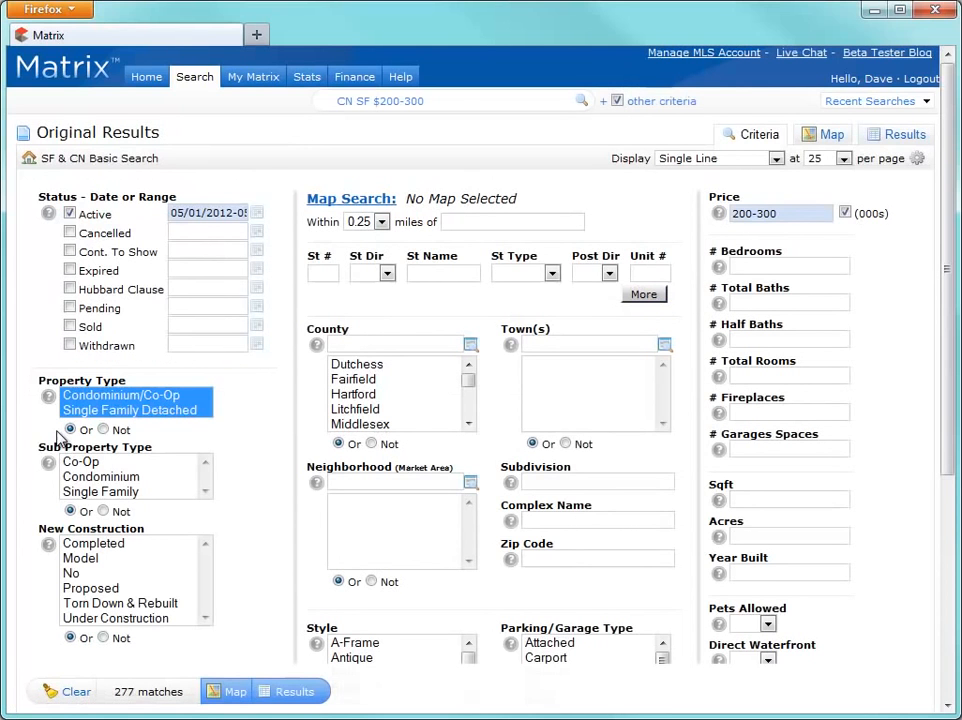
{"action": "left_click_drag", "start_coordinate": [950, 357], "coordinate": [953, 576]}
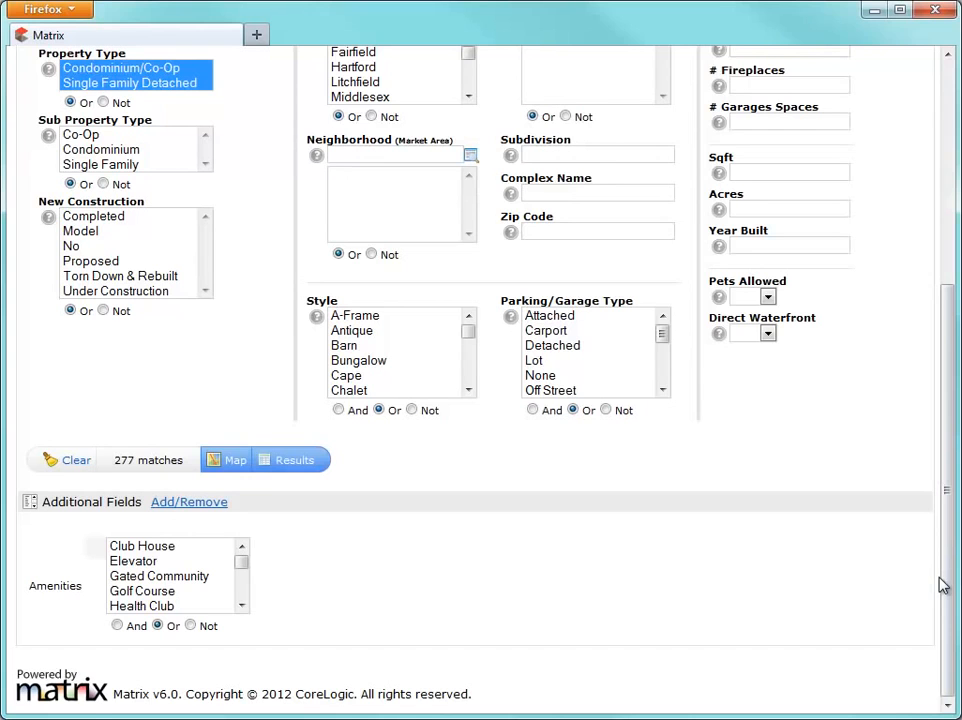
{"action": "left_click_drag", "start_coordinate": [946, 584], "coordinate": [950, 360]}
{"action": "left_click", "coordinate": [918, 121]}
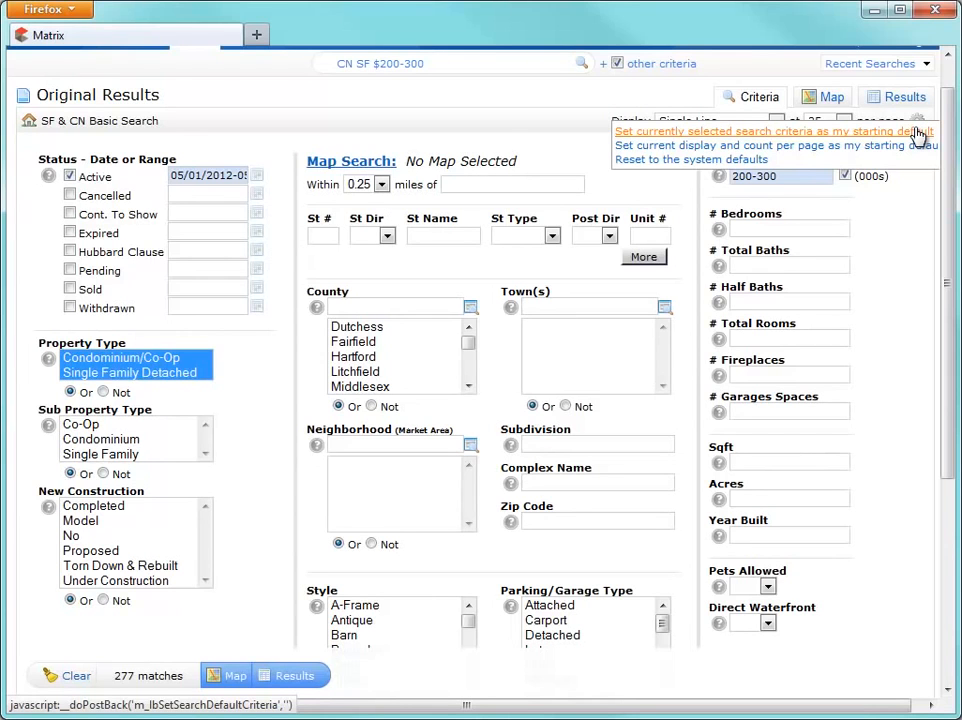
Step: Reset to system defaults, then search Single Family Detached at 2000-3500, 2+ bedrooms, 3+ baths
{"action": "left_click", "coordinate": [742, 163]}
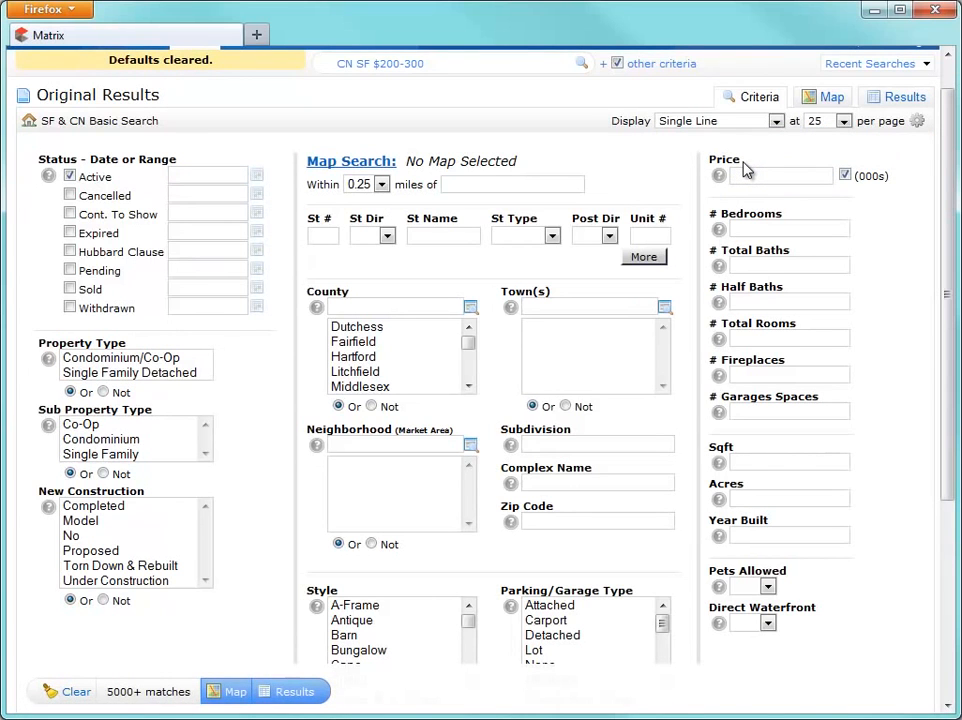
{"action": "left_click", "coordinate": [195, 373]}
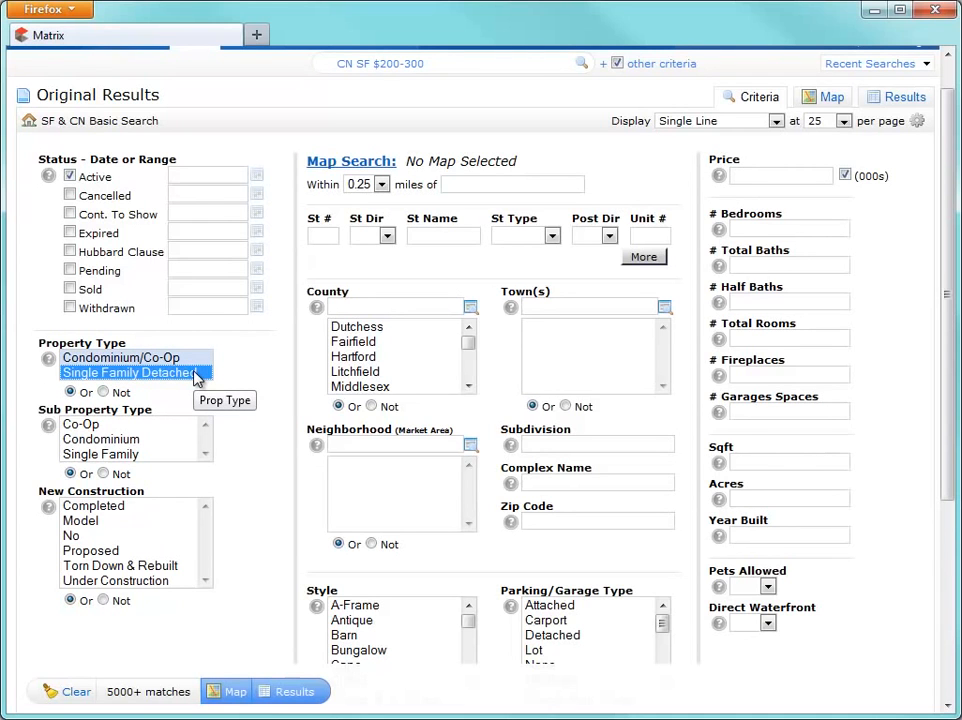
{"action": "left_click", "coordinate": [747, 179]}
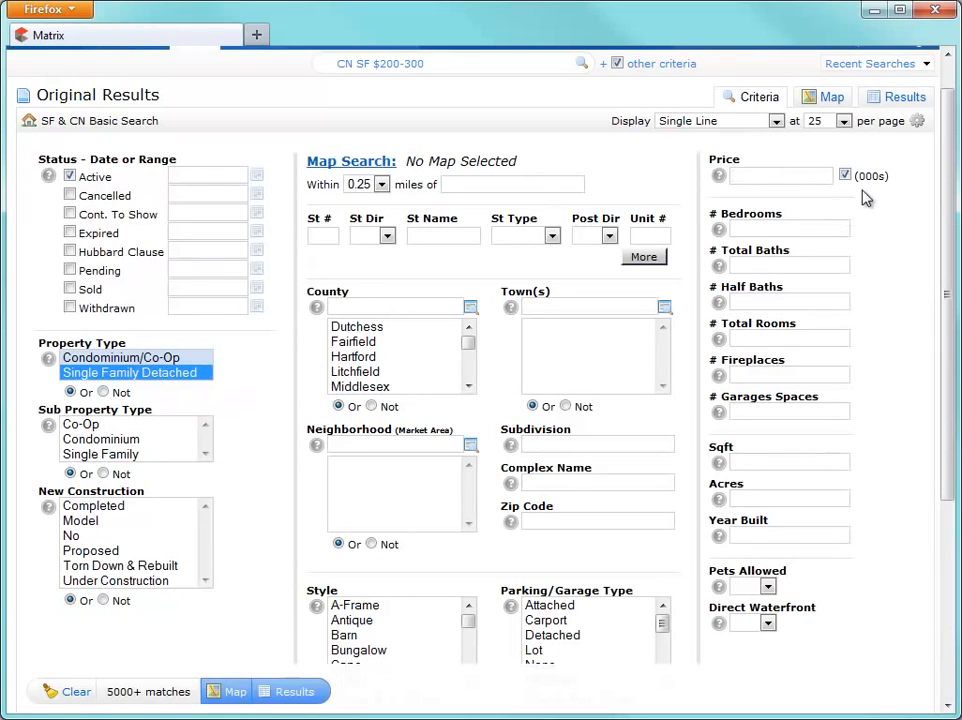
{"action": "type", "text": "2000-"}
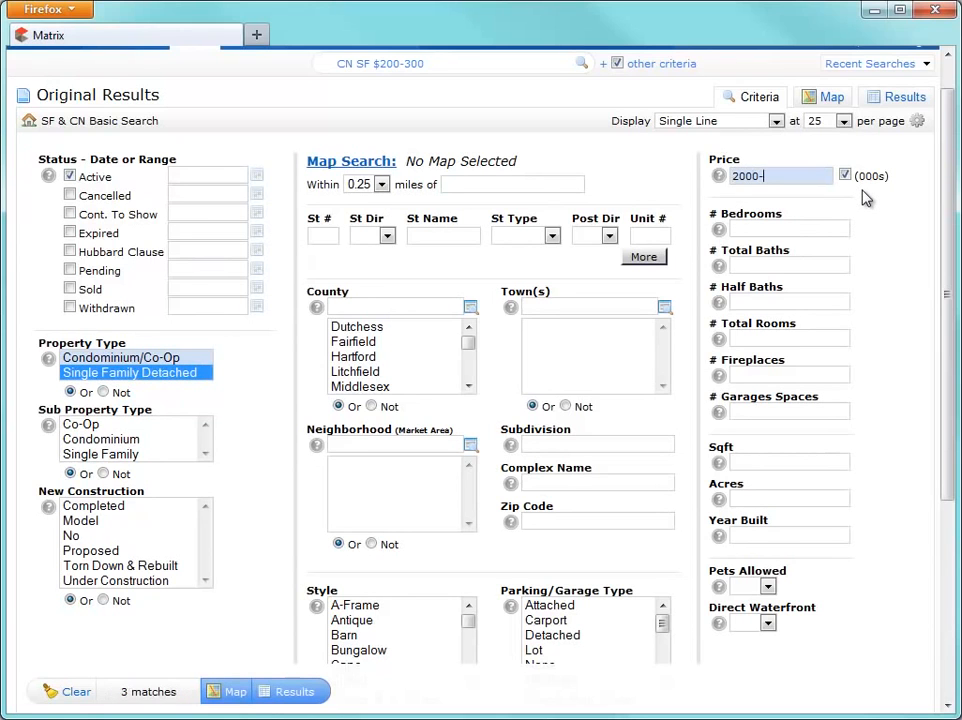
{"action": "type", "text": "3500"}
{"action": "left_click", "coordinate": [840, 236]}
{"action": "type", "text": "2+"}
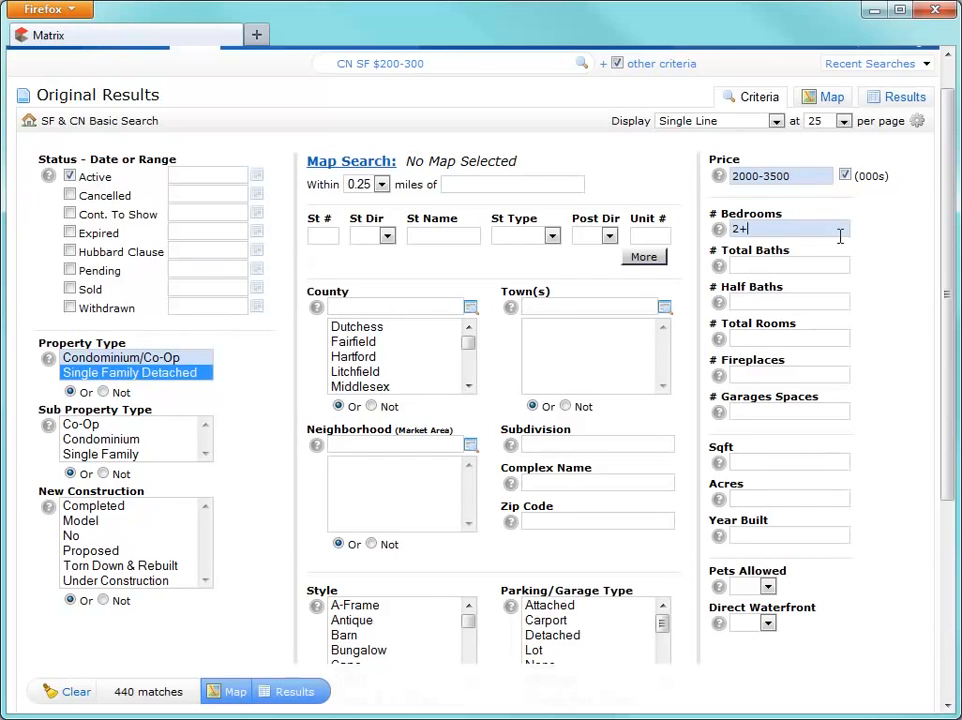
{"action": "left_click", "coordinate": [836, 262]}
{"action": "type", "text": "3+"}
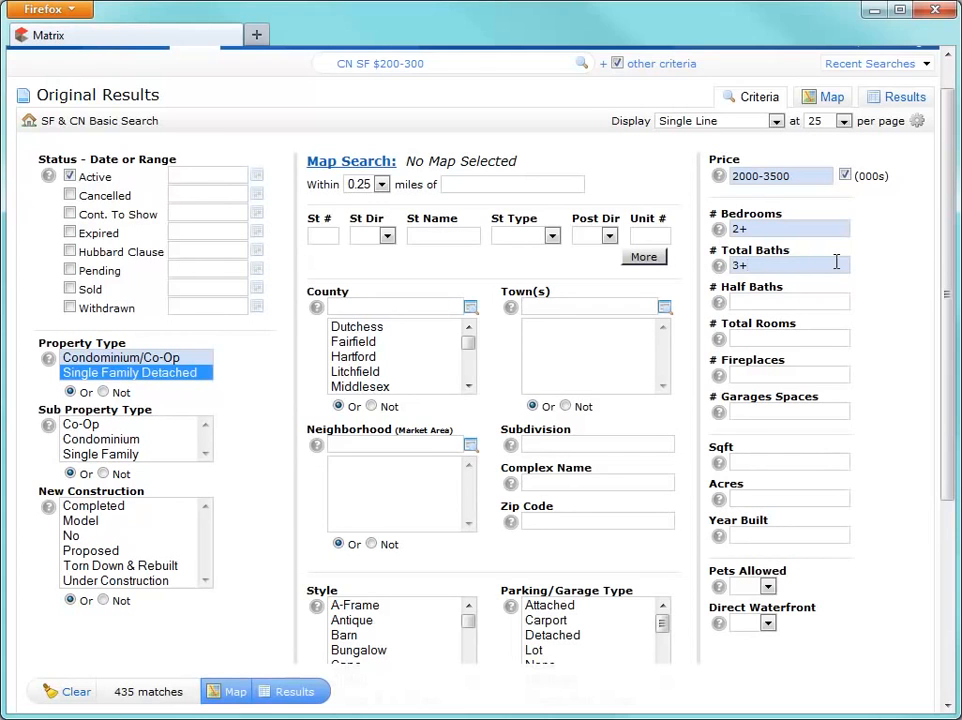
{"action": "left_click", "coordinate": [892, 101]}
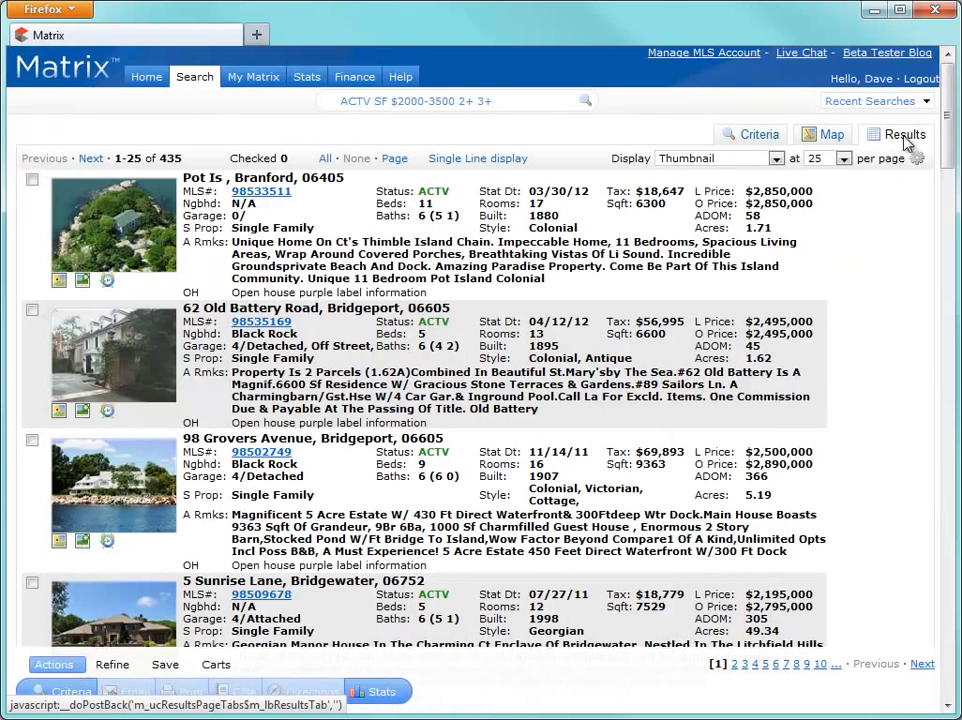
{"action": "left_click", "coordinate": [776, 159]}
{"action": "left_click", "coordinate": [760, 173]}
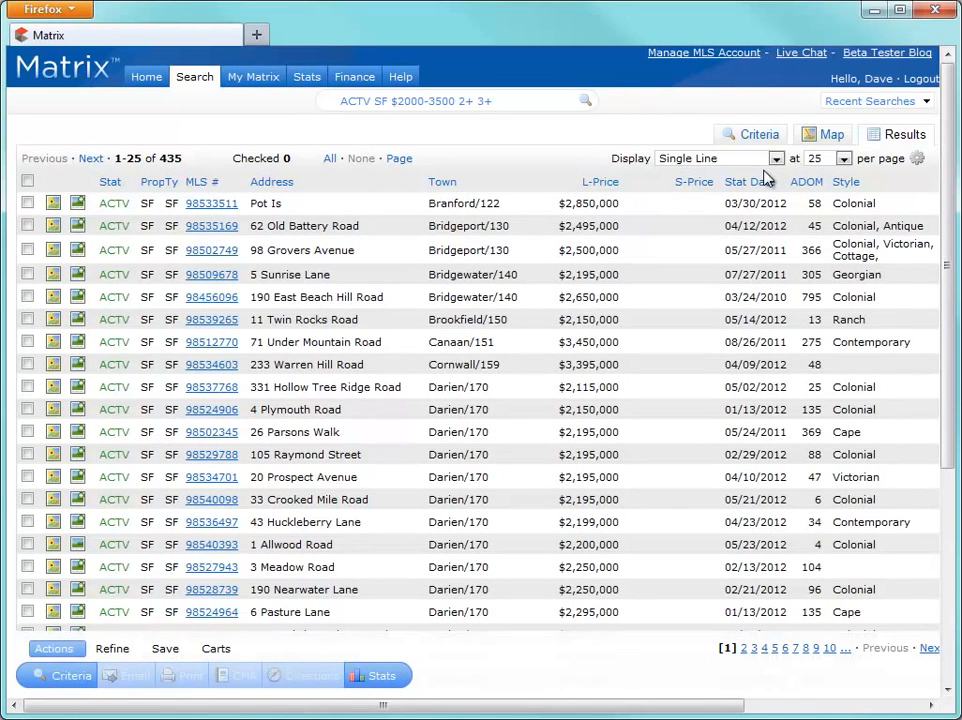
{"action": "left_click", "coordinate": [920, 160]}
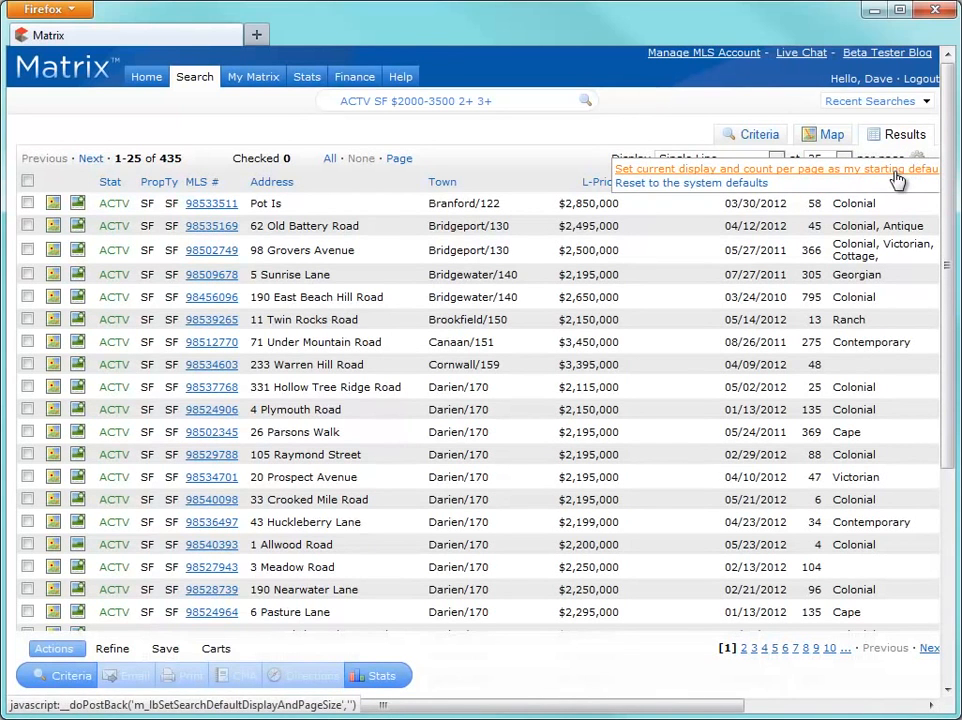
{"action": "left_click", "coordinate": [897, 175]}
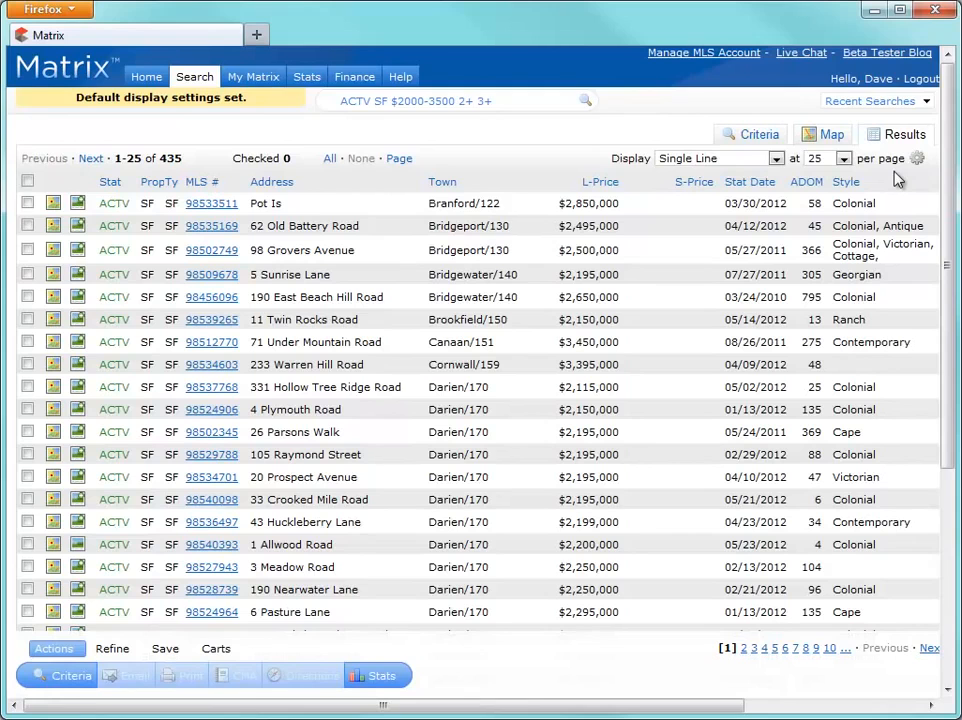
{"action": "left_click", "coordinate": [221, 352]}
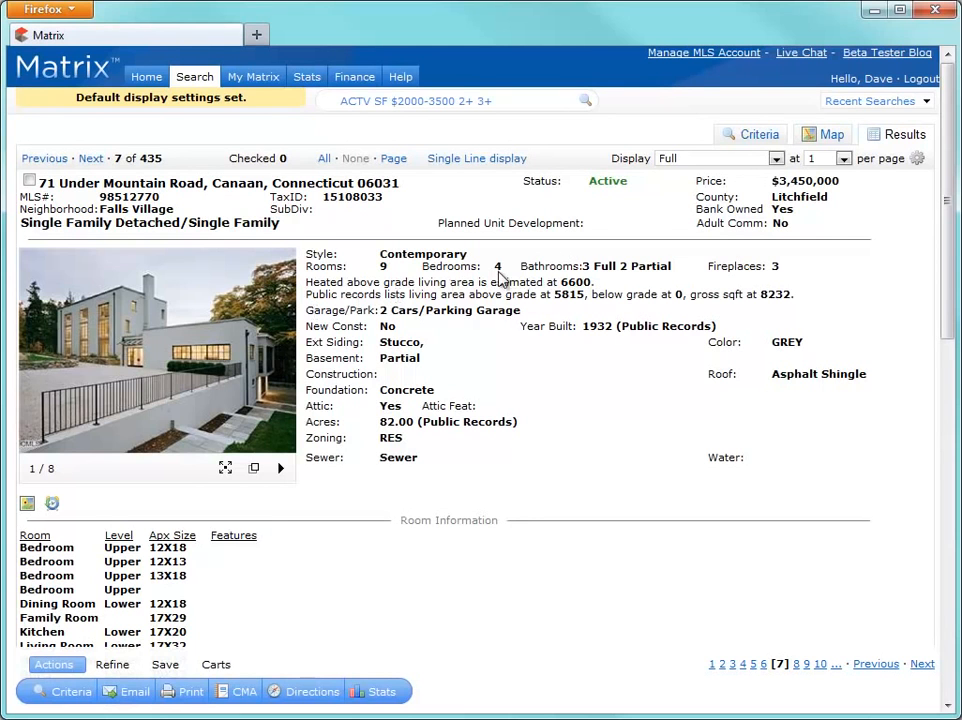
{"action": "left_click", "coordinate": [824, 136]}
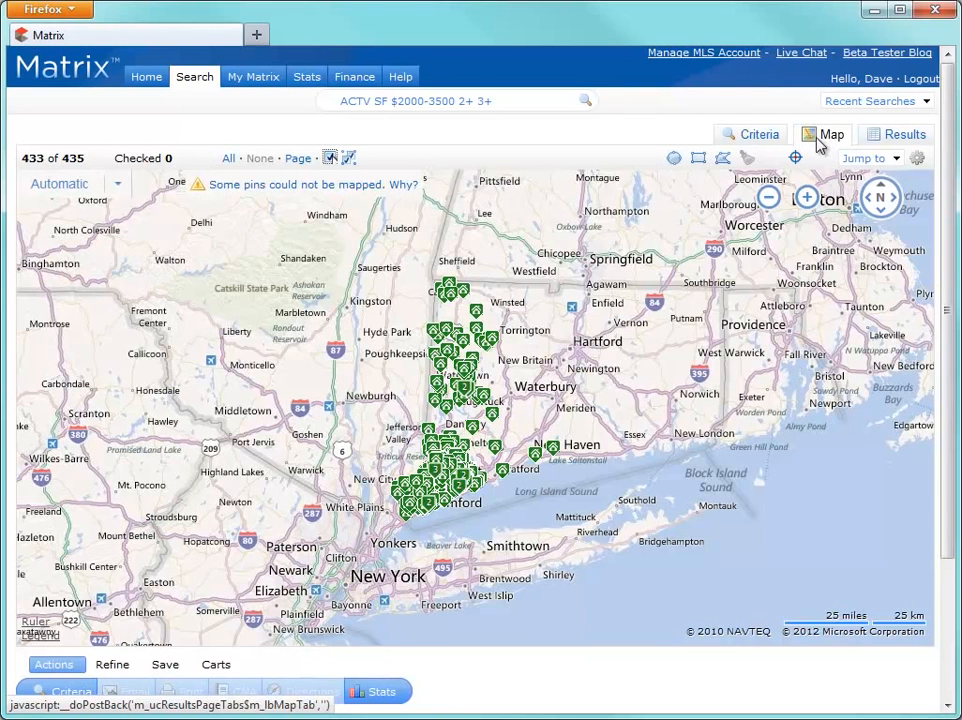
Step: Draw a radius circle around Tokeneke and a rectangle over the peninsula south of Darien
{"action": "left_click", "coordinate": [822, 140]}
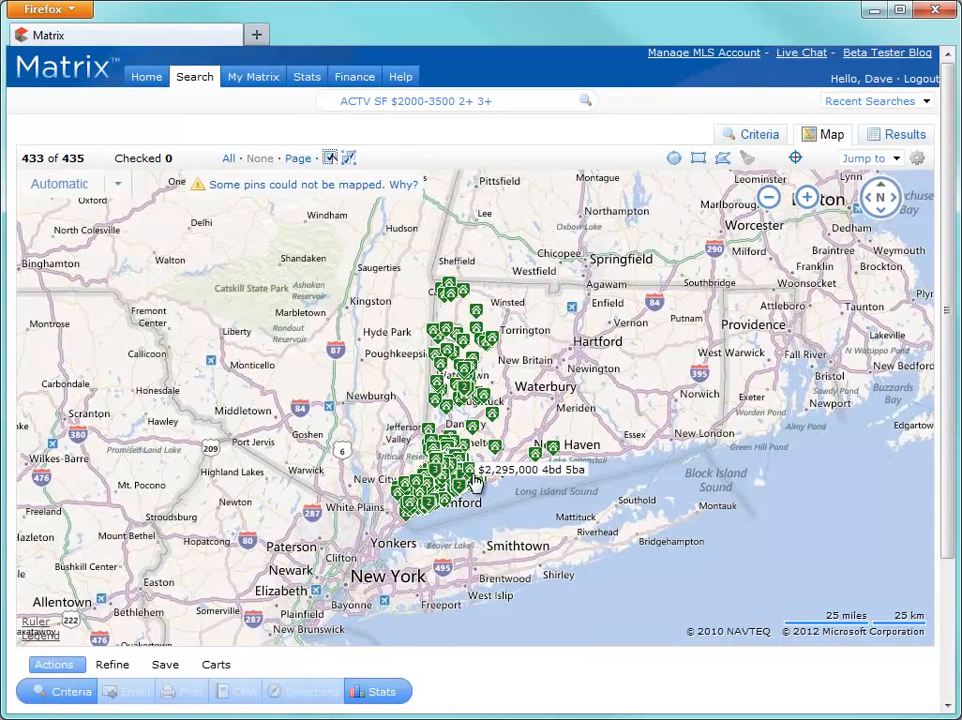
{"action": "scroll", "coordinate": [465, 471], "scroll_direction": "up", "scroll_amount": 1}
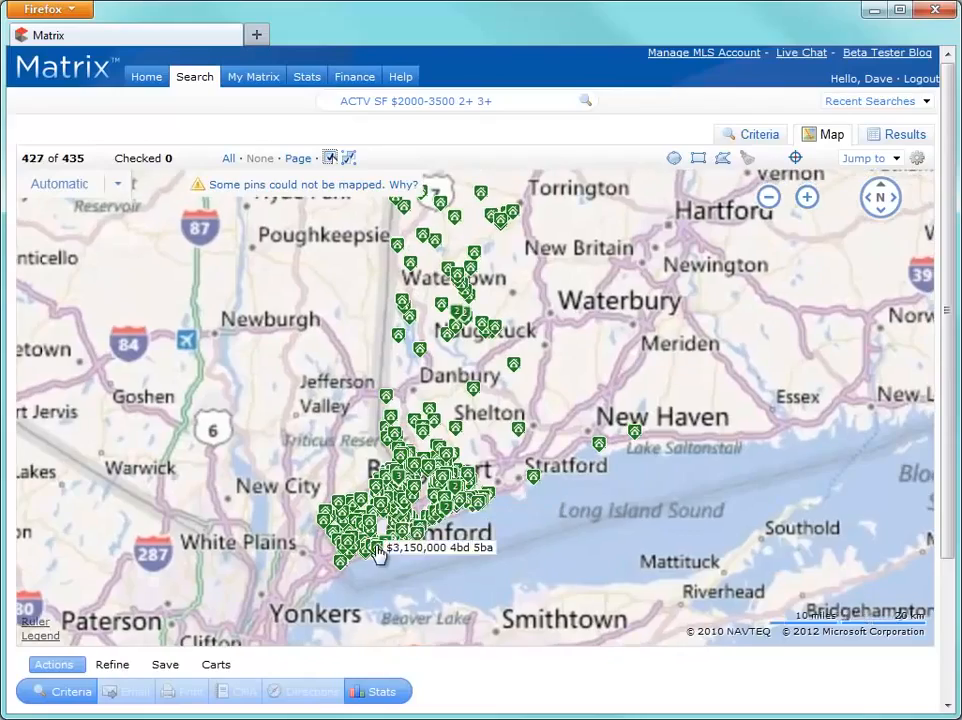
{"action": "scroll", "coordinate": [380, 548], "scroll_direction": "up", "scroll_amount": 1}
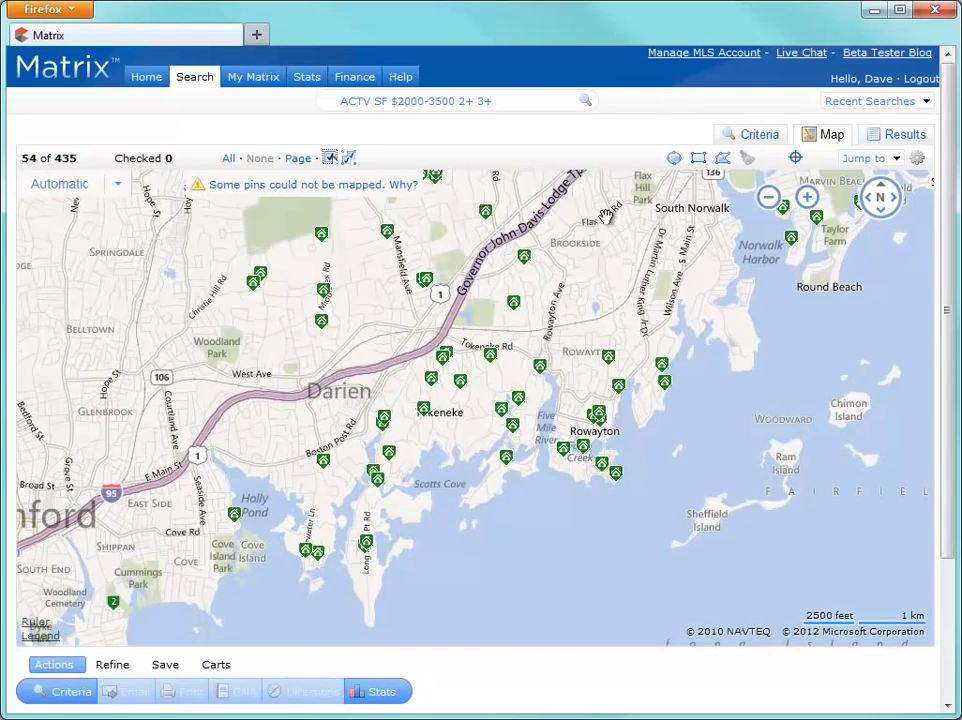
{"action": "left_click", "coordinate": [673, 163]}
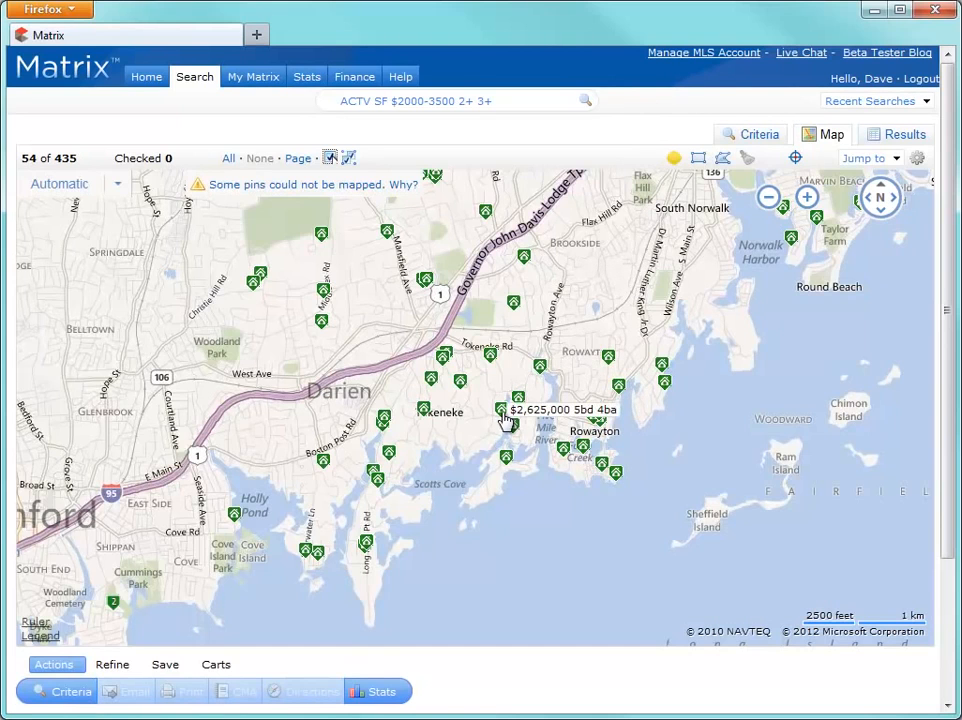
{"action": "mouse_move", "coordinate": [502, 411]}
{"action": "left_mouse_down"}
{"action": "mouse_move", "coordinate": [563, 466]}
{"action": "mouse_move", "coordinate": [590, 468]}
{"action": "mouse_move", "coordinate": [610, 488]}
{"action": "left_mouse_up"}
{"action": "left_click", "coordinate": [697, 159]}
{"action": "left_click_drag", "start_coordinate": [254, 448], "coordinate": [398, 630]}
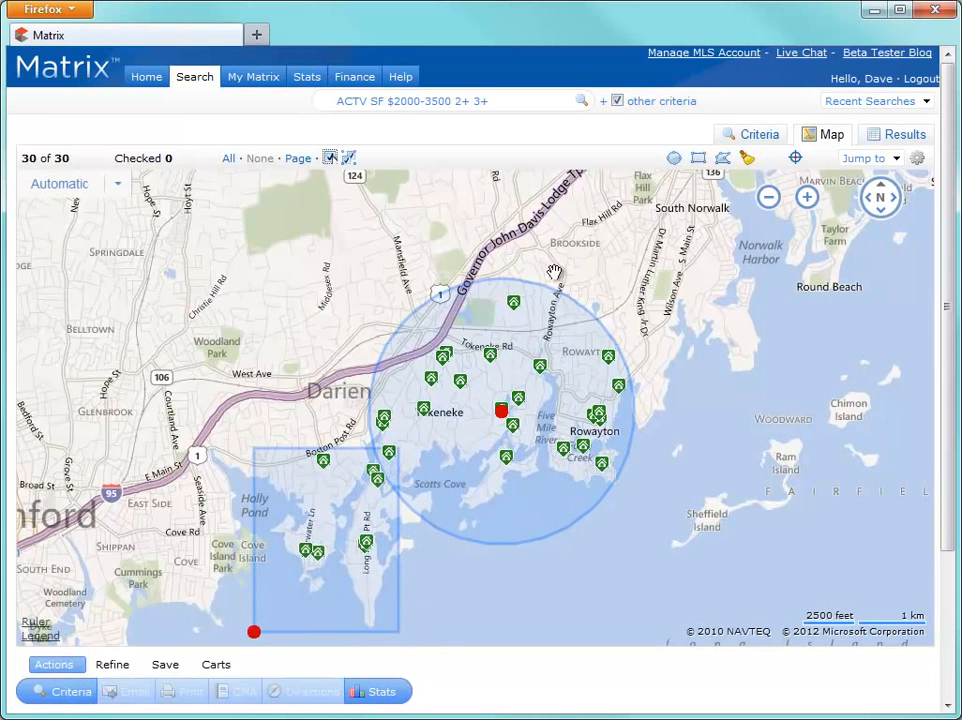
Step: Draw a five-corner polygon near Darien and exclude it from the search
{"action": "left_click", "coordinate": [723, 158]}
{"action": "left_click", "coordinate": [403, 381]}
{"action": "left_click", "coordinate": [418, 418]}
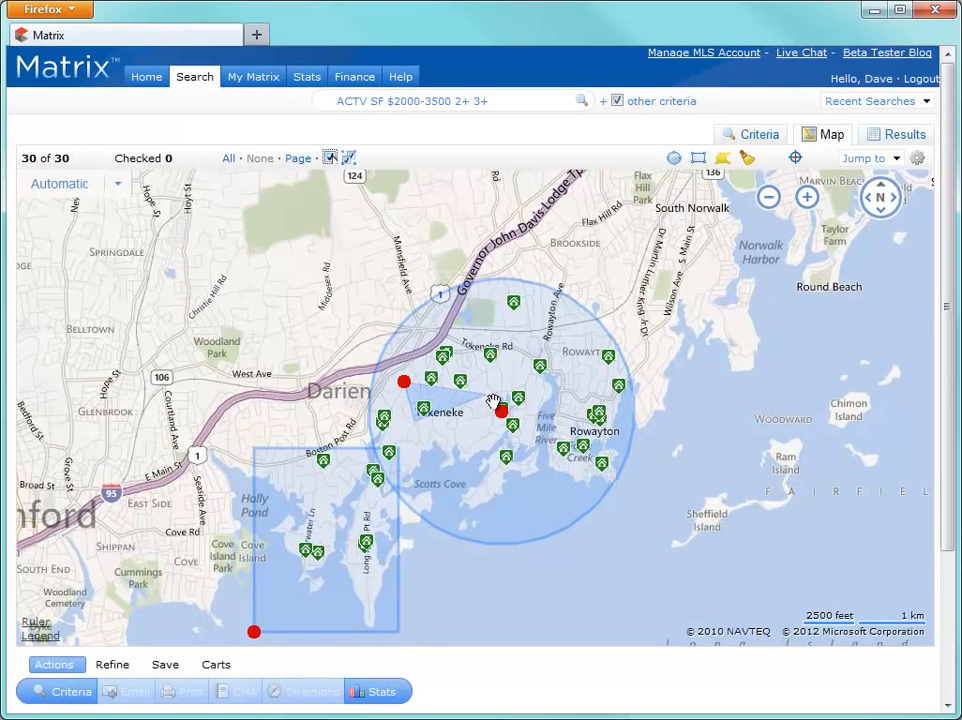
{"action": "left_click", "coordinate": [526, 358]}
{"action": "left_click", "coordinate": [525, 289]}
{"action": "left_click", "coordinate": [425, 317]}
{"action": "left_click", "coordinate": [403, 384]}
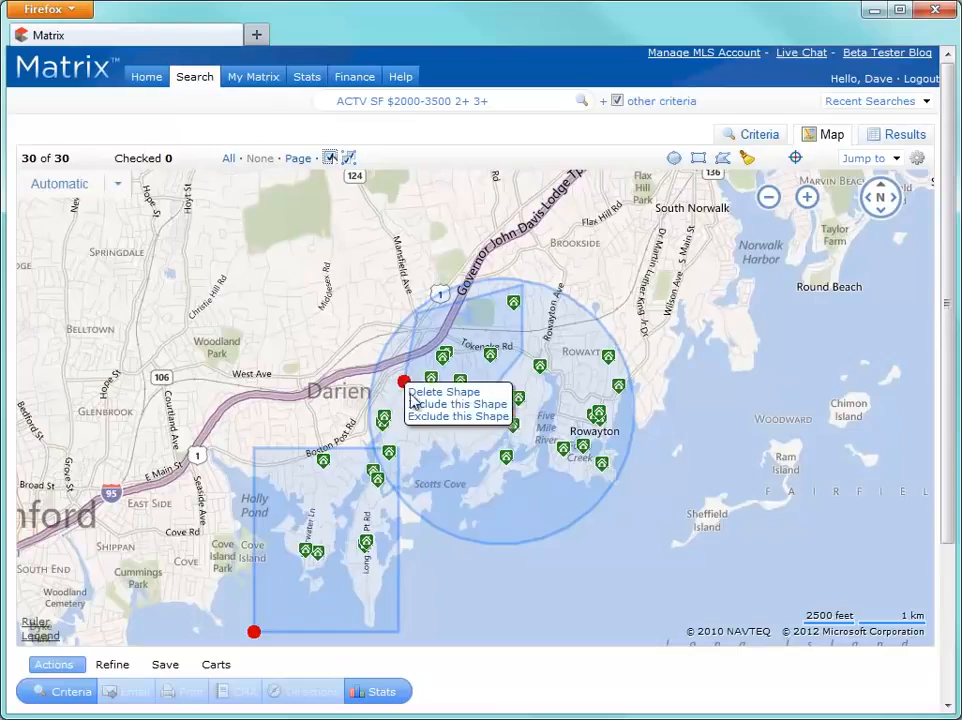
{"action": "left_click", "coordinate": [421, 418]}
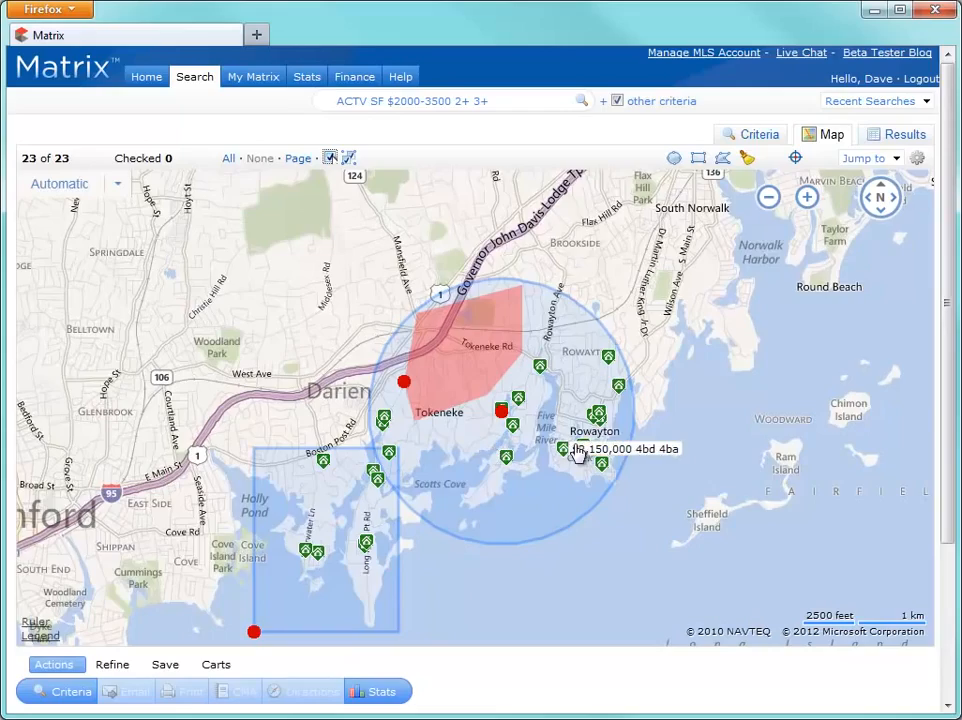
Step: Measure about 0.15 miles from the house toward the shoreline with the Ruler, then delete it
{"action": "scroll", "coordinate": [562, 464], "scroll_direction": "up", "scroll_amount": 5}
{"action": "scroll", "coordinate": [571, 486], "scroll_direction": "up", "scroll_amount": 3}
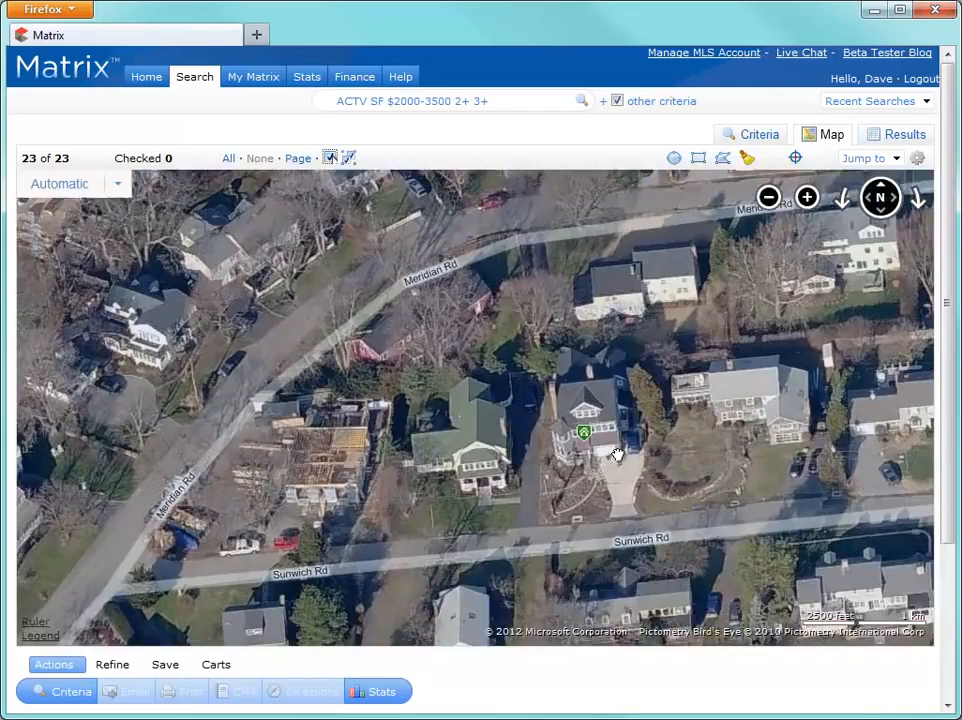
{"action": "left_click_drag", "start_coordinate": [614, 467], "coordinate": [630, 310]}
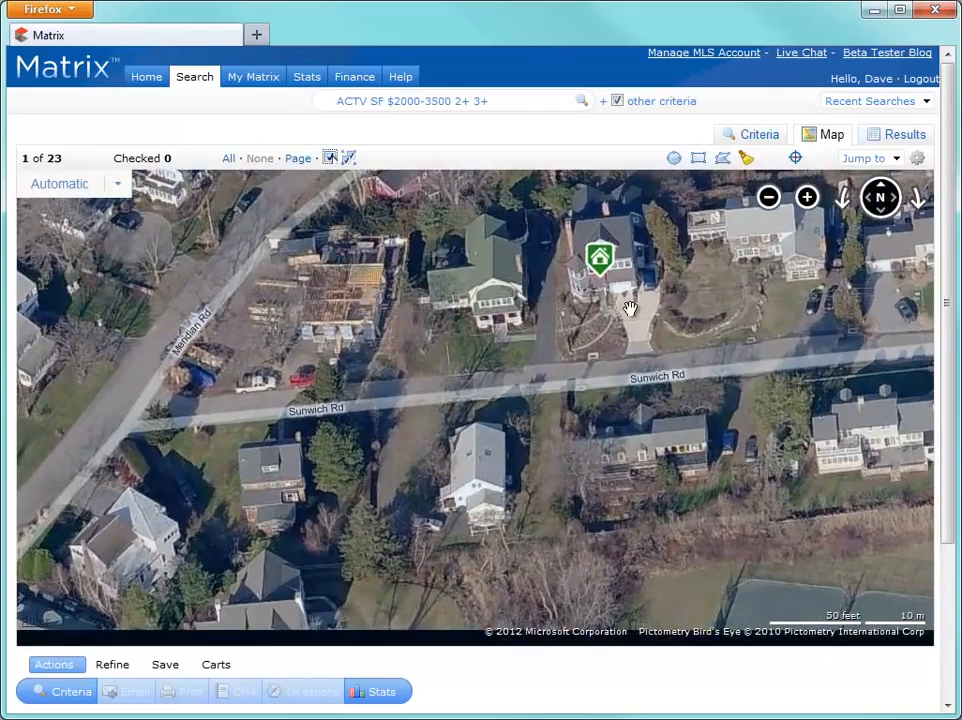
{"action": "left_click_drag", "start_coordinate": [148, 608], "coordinate": [369, 595]}
{"action": "scroll", "coordinate": [737, 343], "scroll_direction": "down", "scroll_amount": 2}
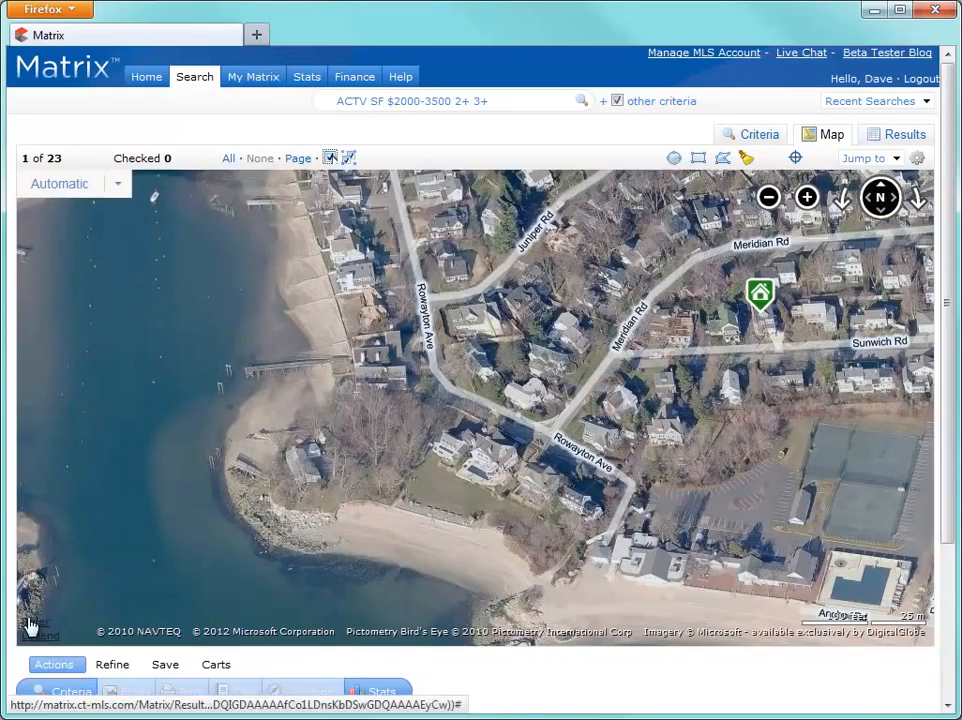
{"action": "left_click", "coordinate": [36, 622]}
{"action": "left_click", "coordinate": [755, 277]}
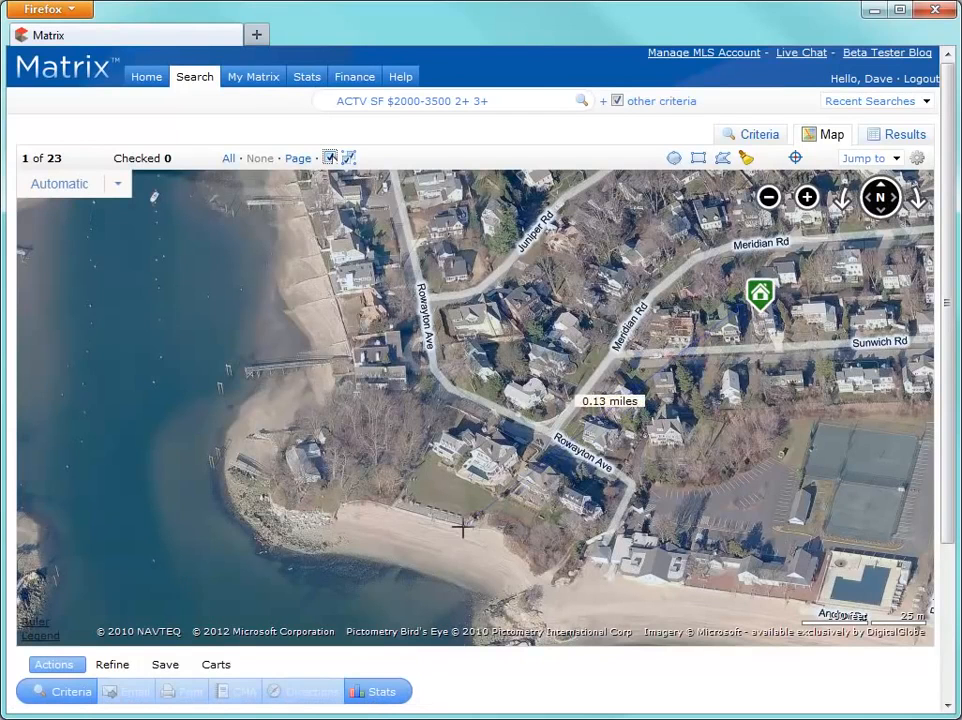
{"action": "double_click", "coordinate": [425, 578]}
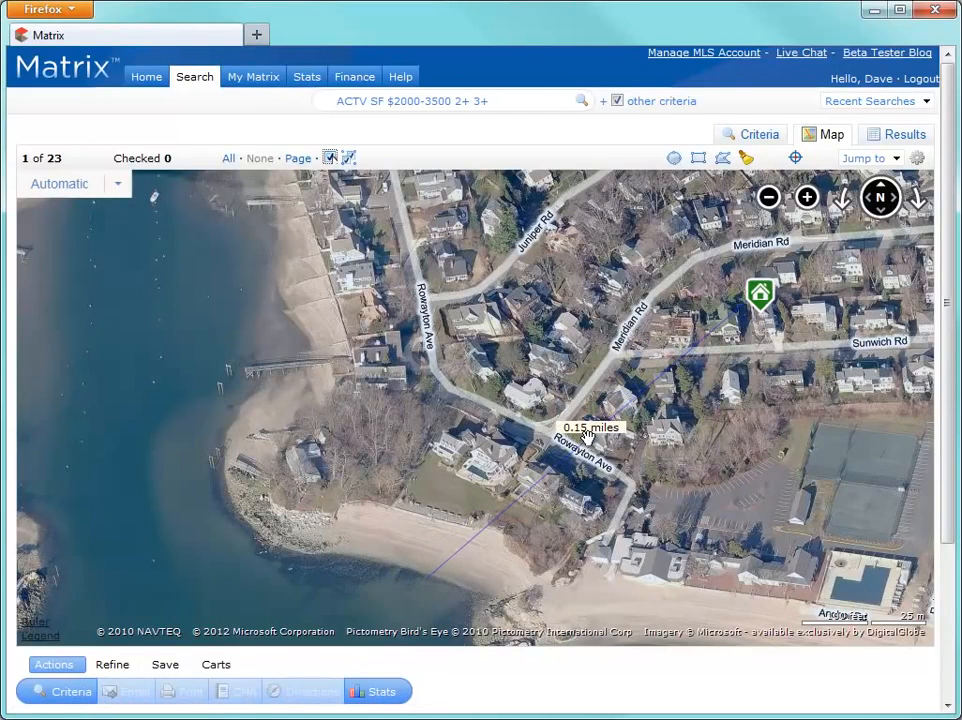
{"action": "mouse_move", "coordinate": [590, 436]}
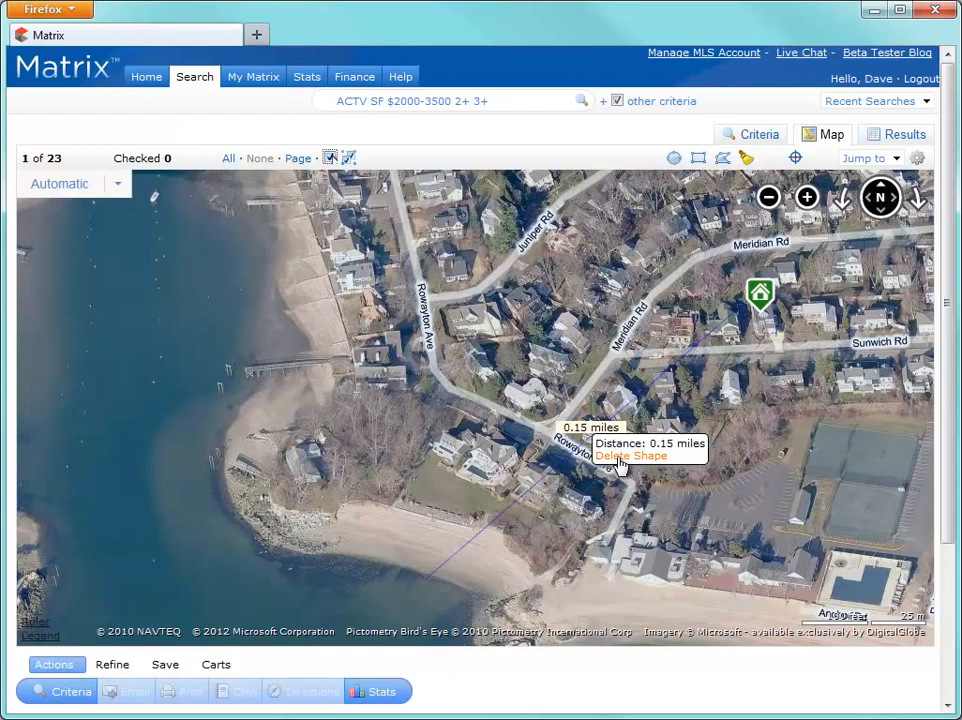
{"action": "left_click", "coordinate": [621, 459]}
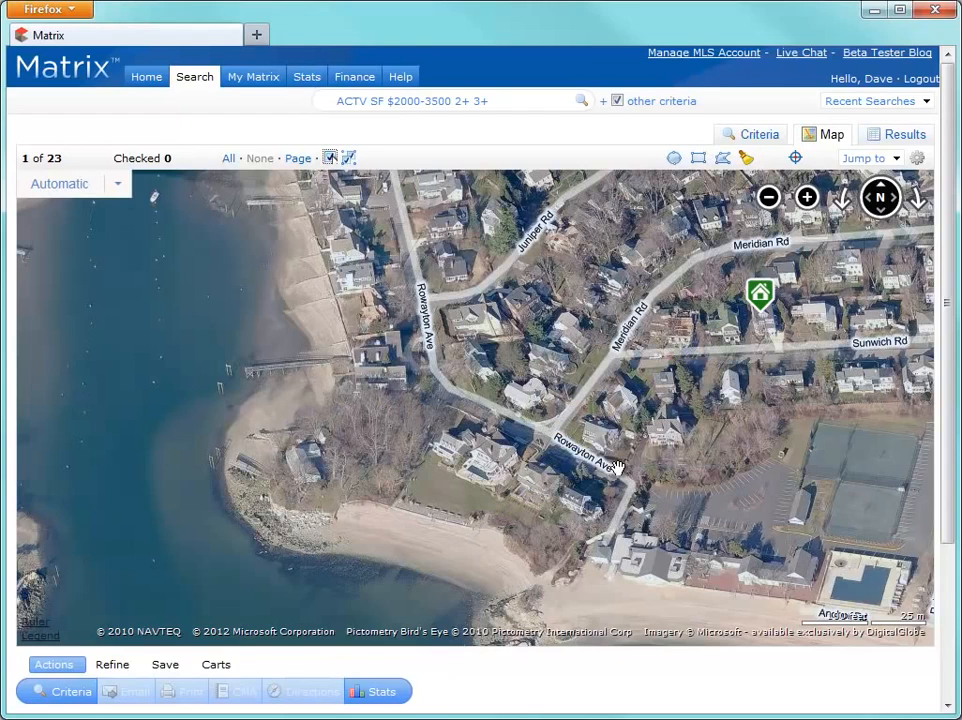
Step: Check ten listings on the map, including one near Meridian Rd and a box around Rowayton
{"action": "left_click", "coordinate": [335, 157]}
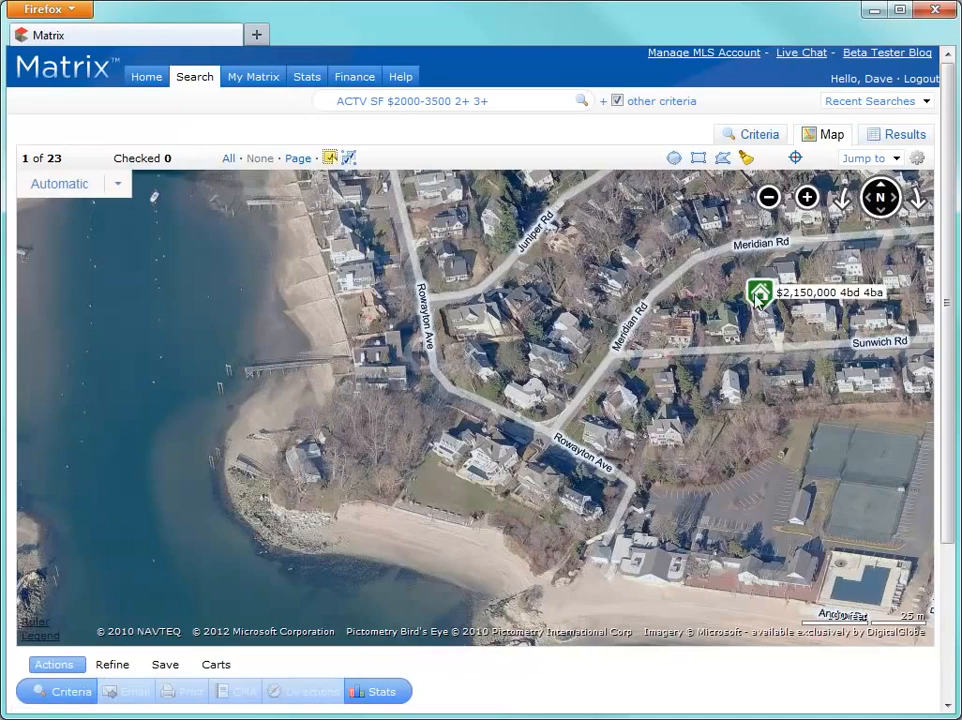
{"action": "left_click", "coordinate": [760, 295]}
{"action": "scroll", "coordinate": [717, 320], "scroll_direction": "down", "scroll_amount": 1}
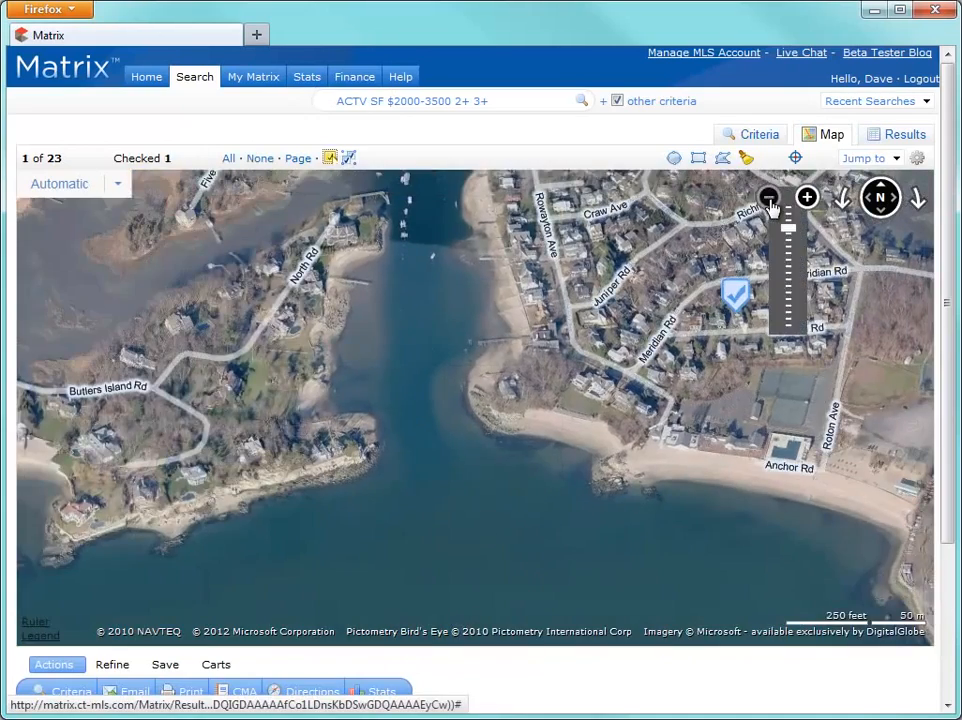
{"action": "left_click", "coordinate": [768, 198]}
{"action": "left_click", "coordinate": [768, 198]}
{"action": "left_click", "coordinate": [768, 198]}
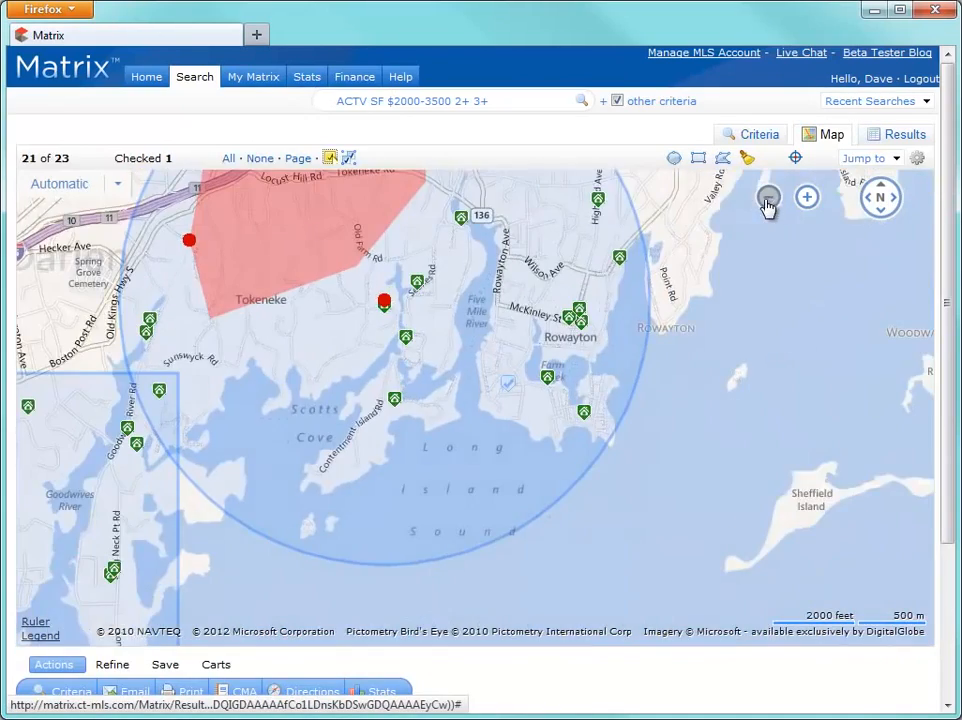
{"action": "left_click", "coordinate": [404, 338]}
{"action": "left_click", "coordinate": [395, 398]}
{"action": "left_click", "coordinate": [416, 281]}
{"action": "left_click", "coordinate": [348, 157]}
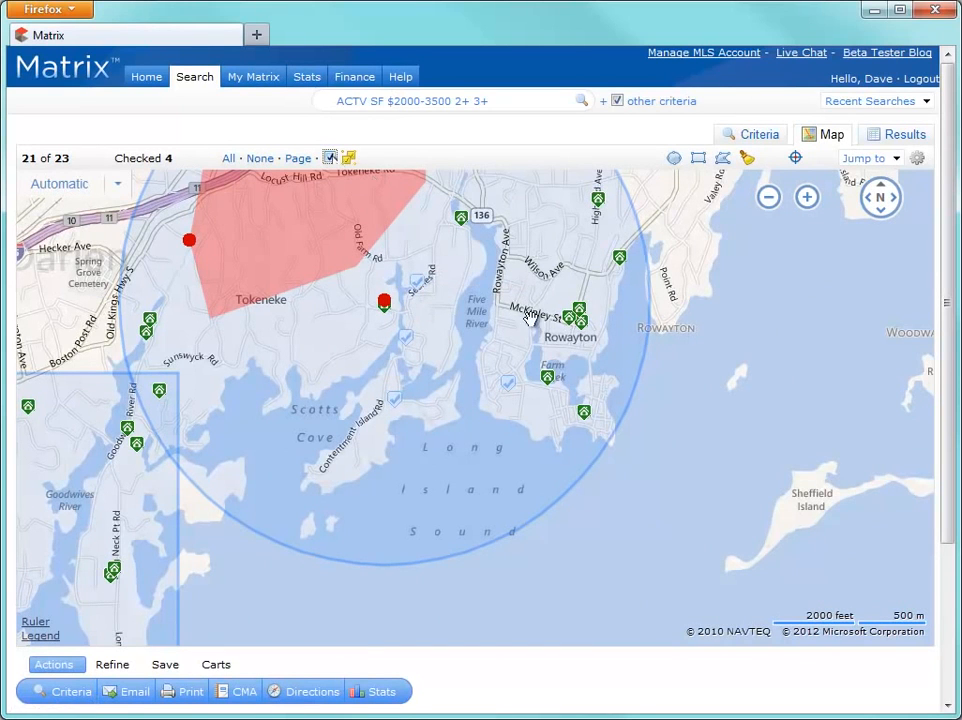
{"action": "left_click_drag", "start_coordinate": [635, 444], "coordinate": [548, 245]}
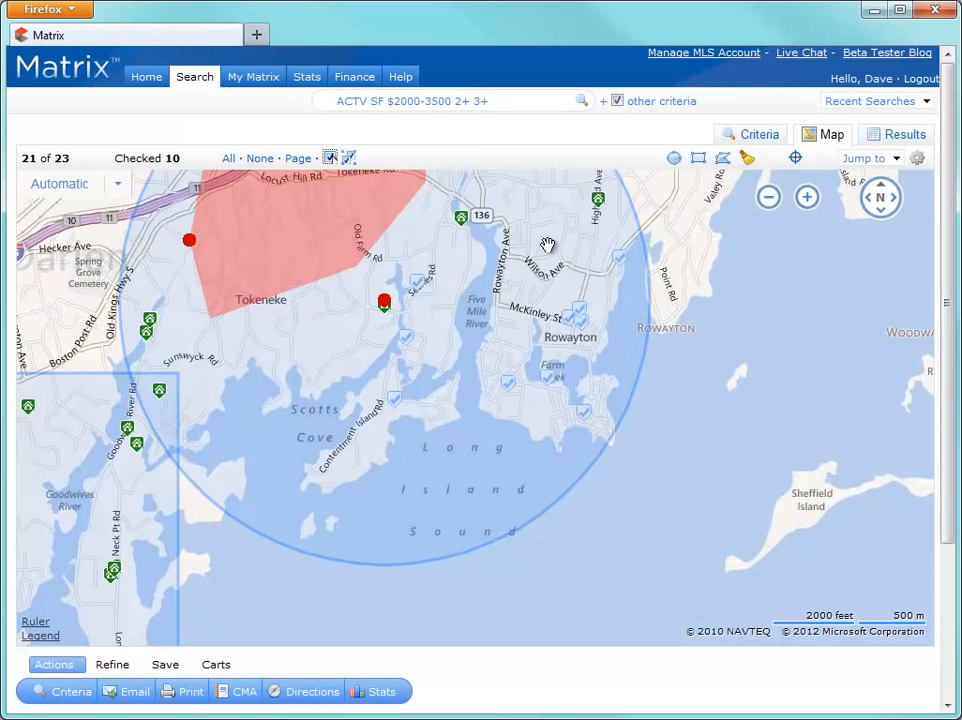
{"action": "left_click", "coordinate": [321, 694]}
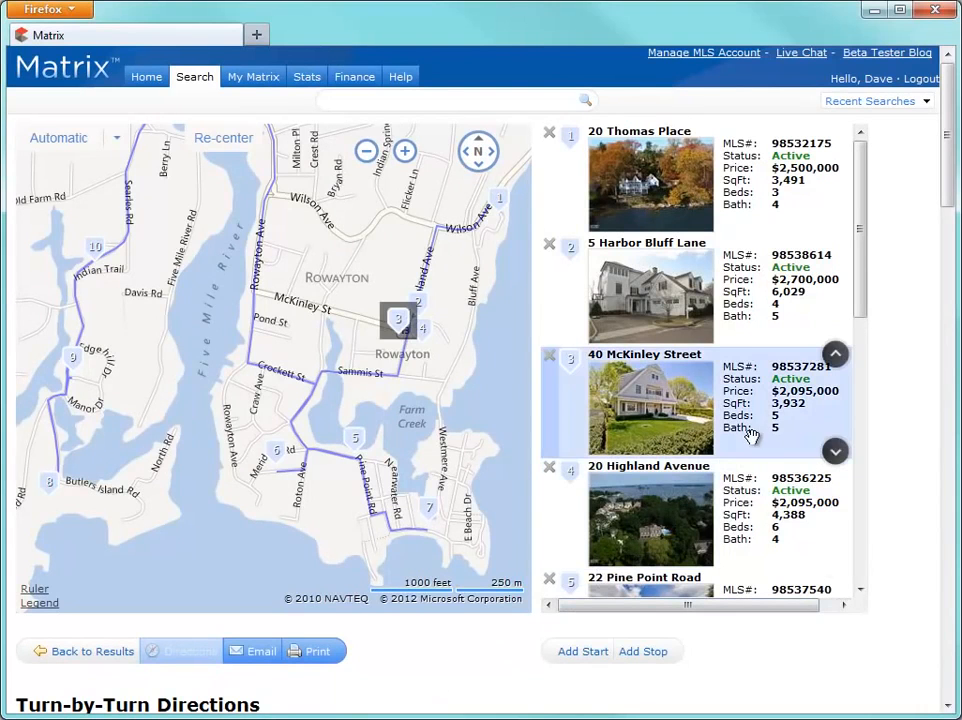
{"action": "left_click_drag", "start_coordinate": [740, 395], "coordinate": [790, 180]}
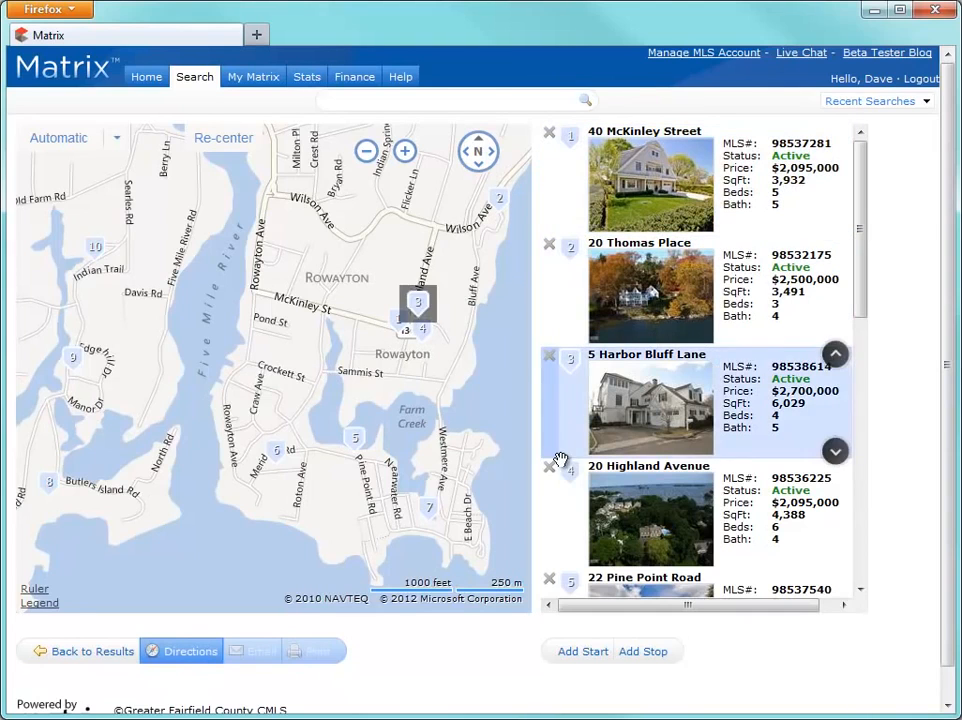
{"action": "left_click", "coordinate": [213, 653]}
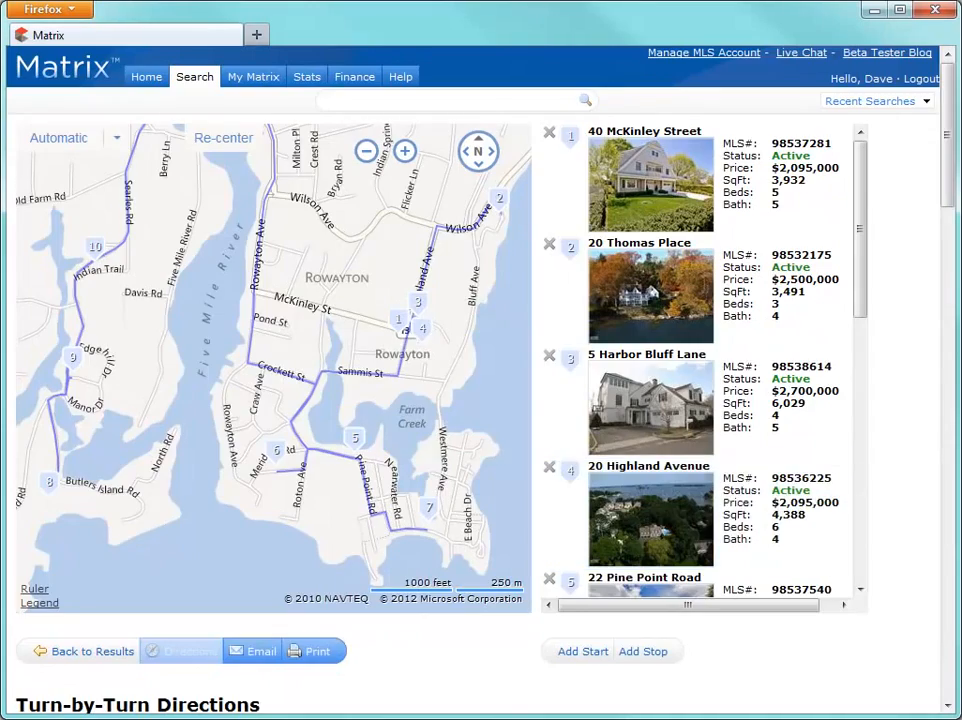
{"action": "mouse_move", "coordinate": [951, 193]}
{"action": "left_mouse_down"}
{"action": "mouse_move", "coordinate": [951, 464]}
{"action": "mouse_move", "coordinate": [955, 193]}
{"action": "left_mouse_up"}
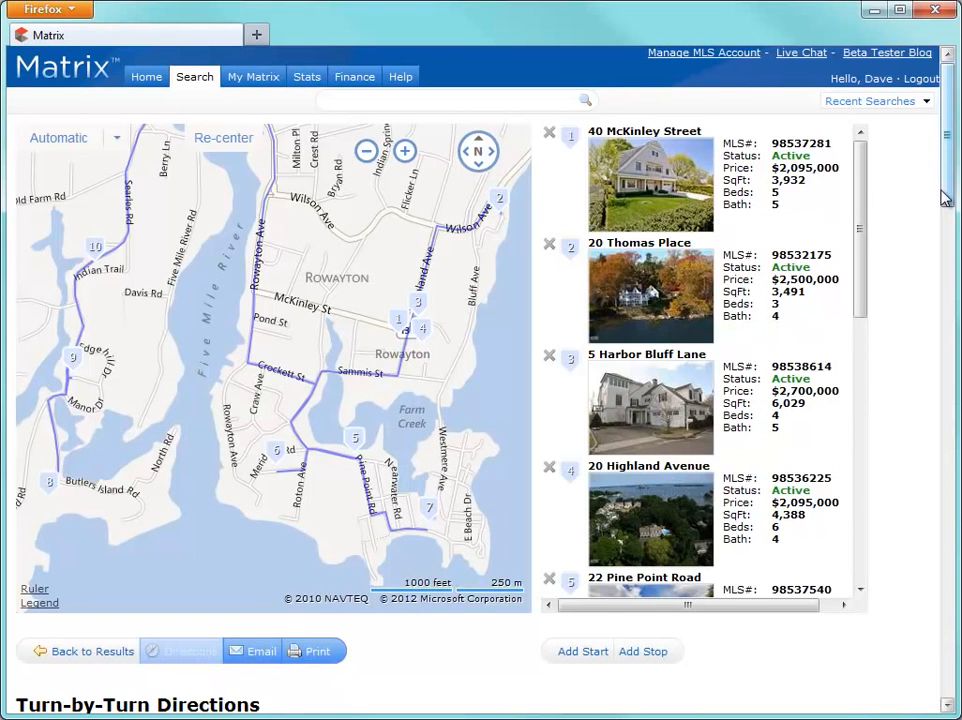
Step: Reopen the single-family basic search and display it on the map
{"action": "mouse_move", "coordinate": [207, 88]}
{"action": "mouse_move", "coordinate": [290, 105]}
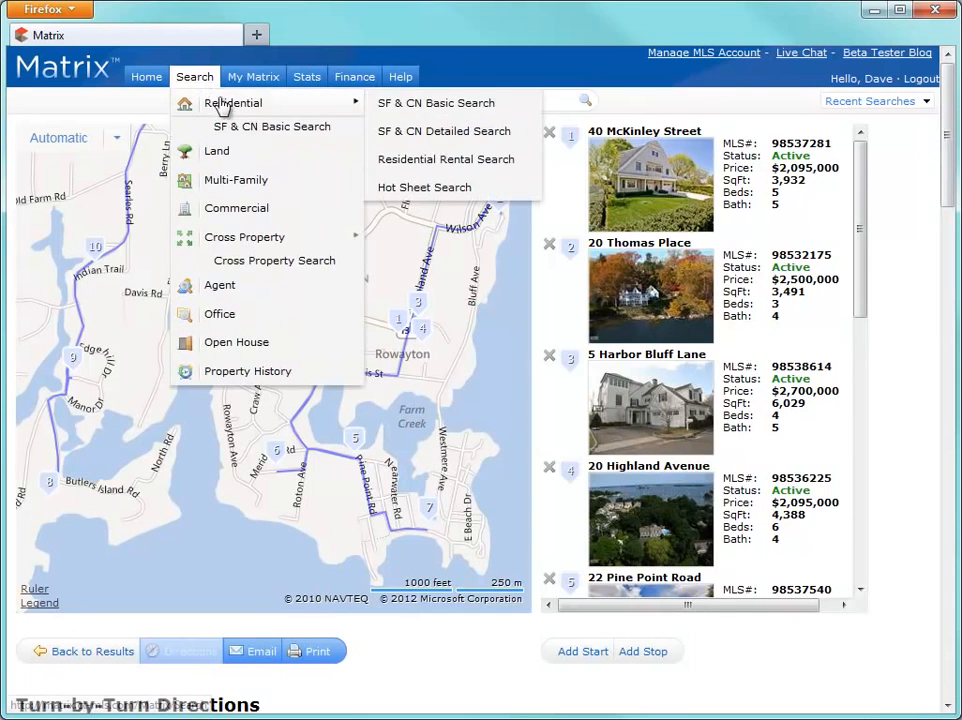
{"action": "left_click", "coordinate": [393, 101]}
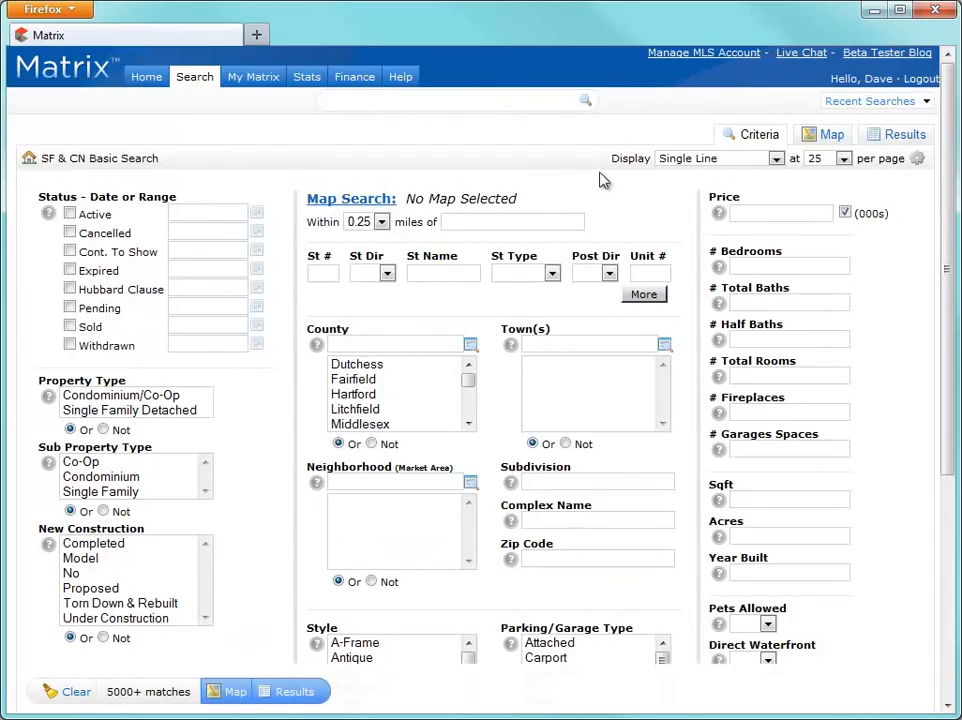
{"action": "left_click", "coordinate": [833, 137]}
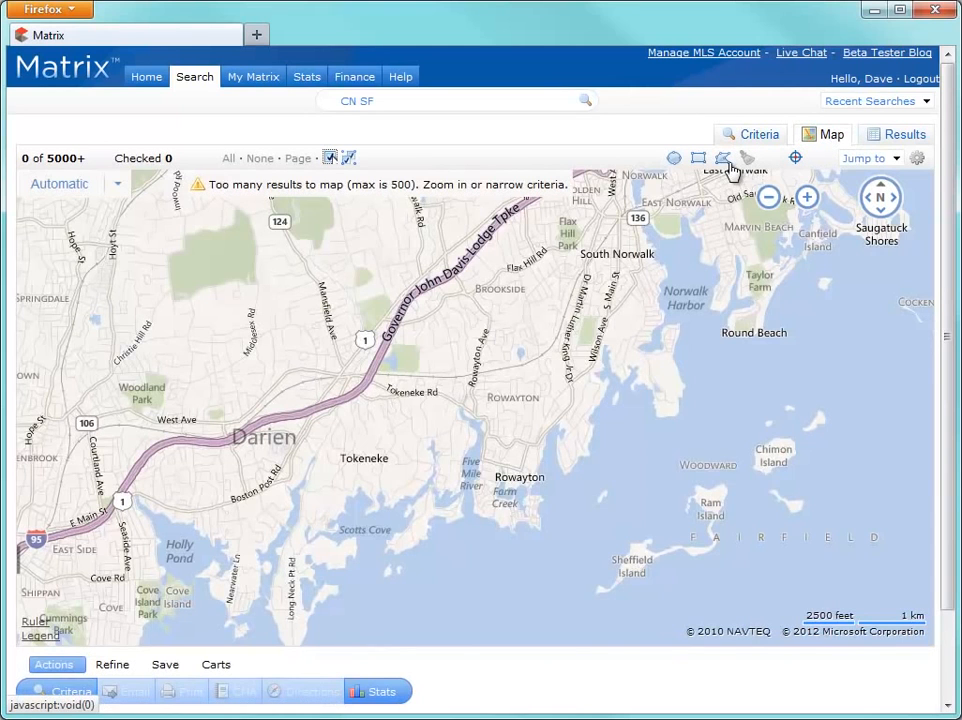
Step: Draw a polygon search area around Rowayton ending near Scotts Cove
{"action": "left_click", "coordinate": [728, 164]}
{"action": "left_click", "coordinate": [395, 498]}
{"action": "left_click", "coordinate": [381, 378]}
{"action": "left_click", "coordinate": [502, 338]}
{"action": "left_click", "coordinate": [610, 372]}
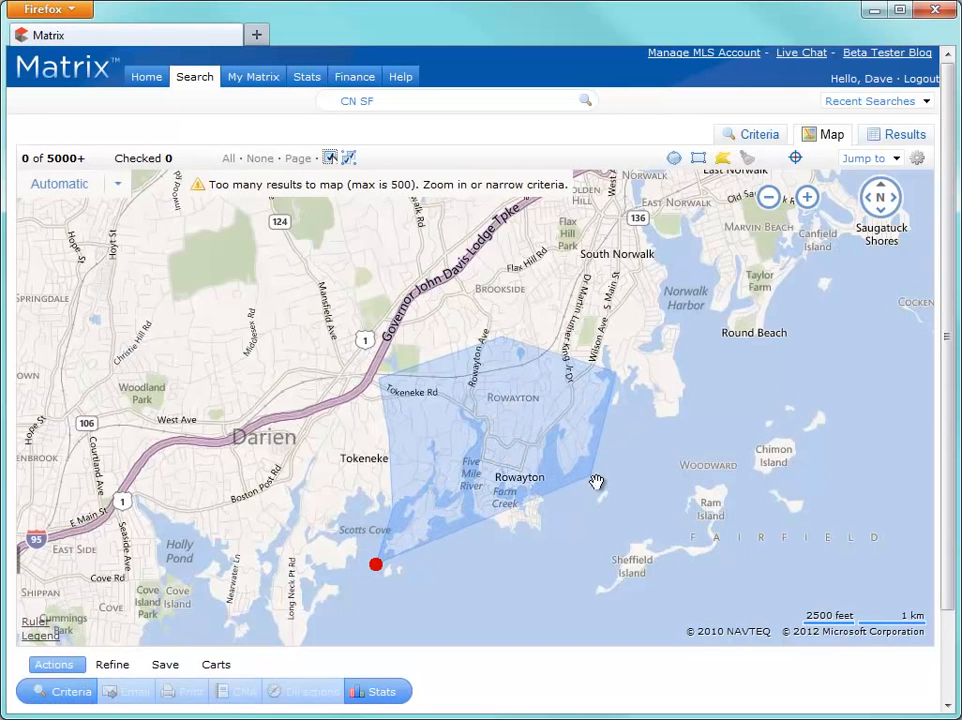
{"action": "left_click", "coordinate": [550, 548]}
{"action": "left_click", "coordinate": [408, 563]}
{"action": "left_click", "coordinate": [376, 565]}
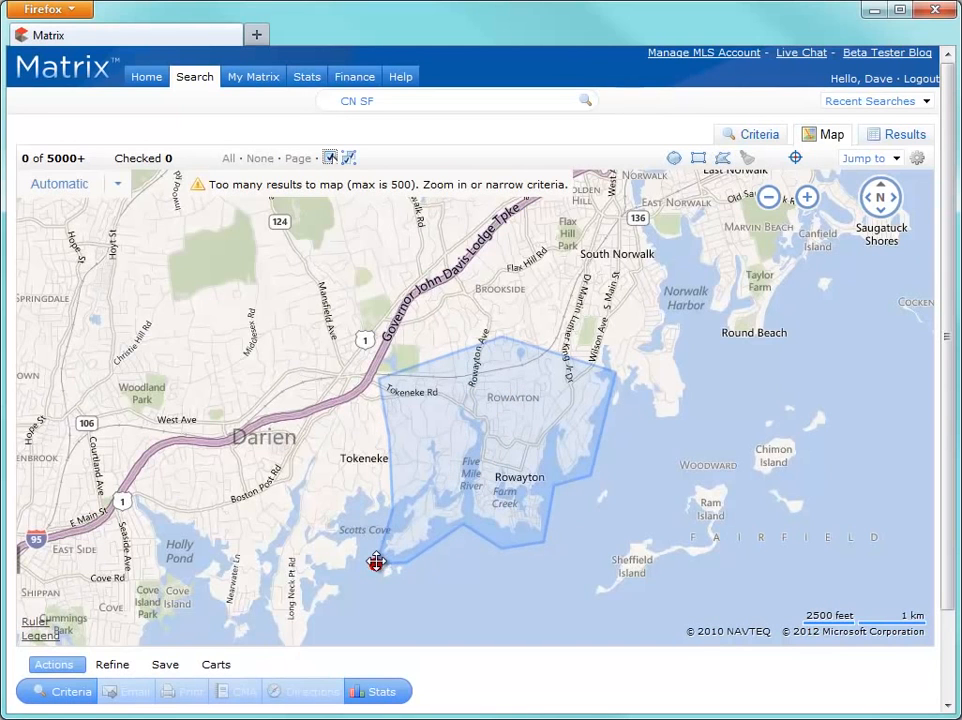
Step: Exclude a polygon strip along Tokeneke Rd and start a New Speed Bar Shortcut
{"action": "left_click", "coordinate": [721, 160]}
{"action": "left_click", "coordinate": [564, 369]}
{"action": "left_click", "coordinate": [510, 353]}
{"action": "left_click", "coordinate": [392, 383]}
{"action": "left_click", "coordinate": [400, 404]}
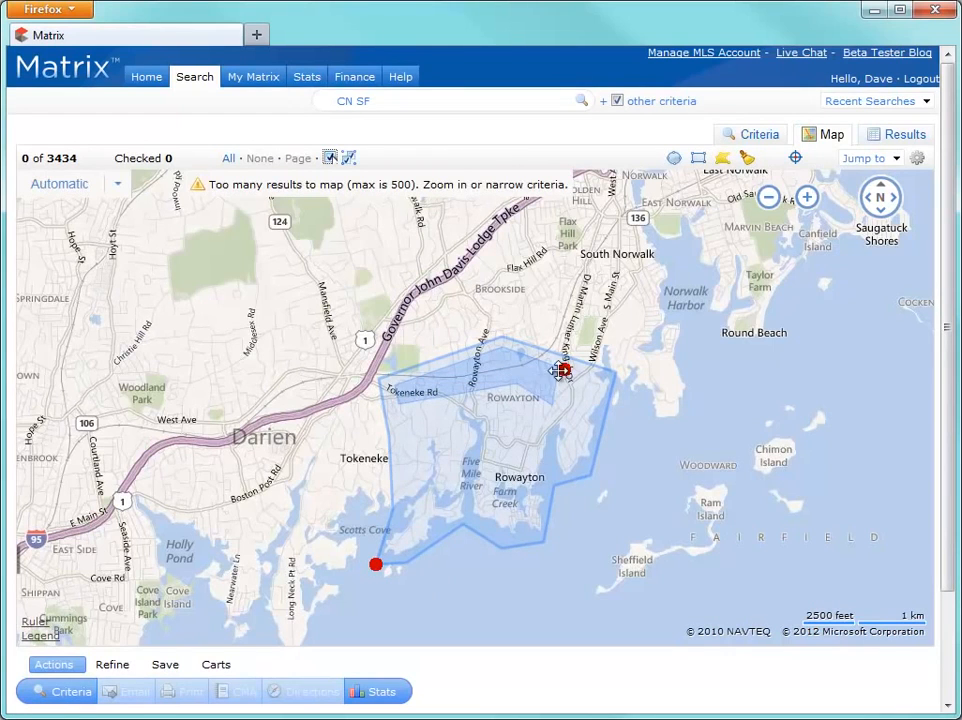
{"action": "left_click", "coordinate": [564, 369]}
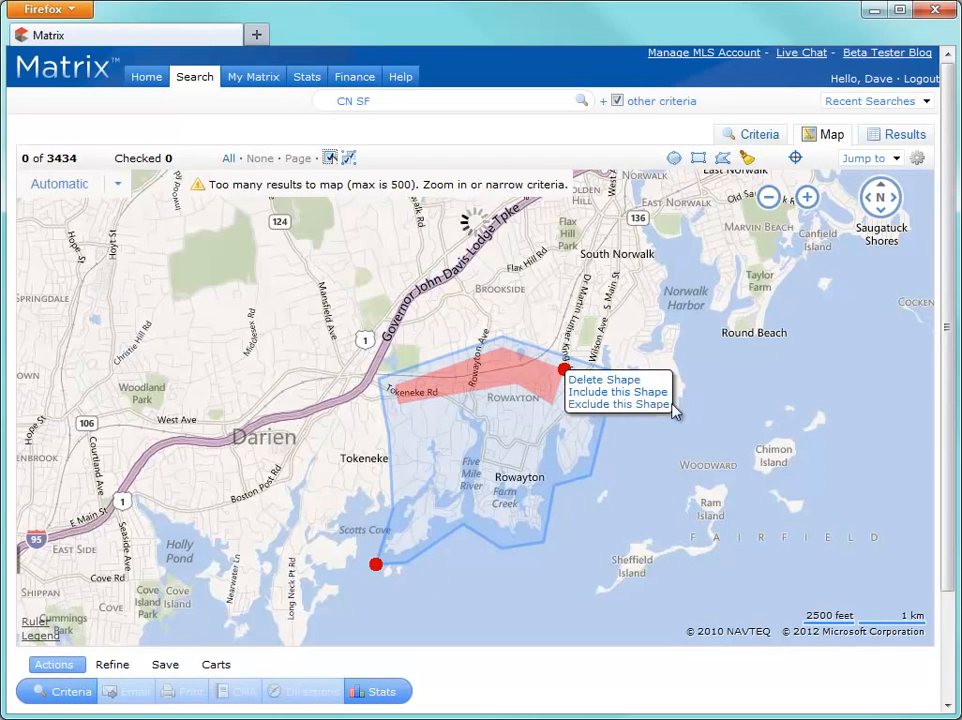
{"action": "left_click", "coordinate": [600, 405]}
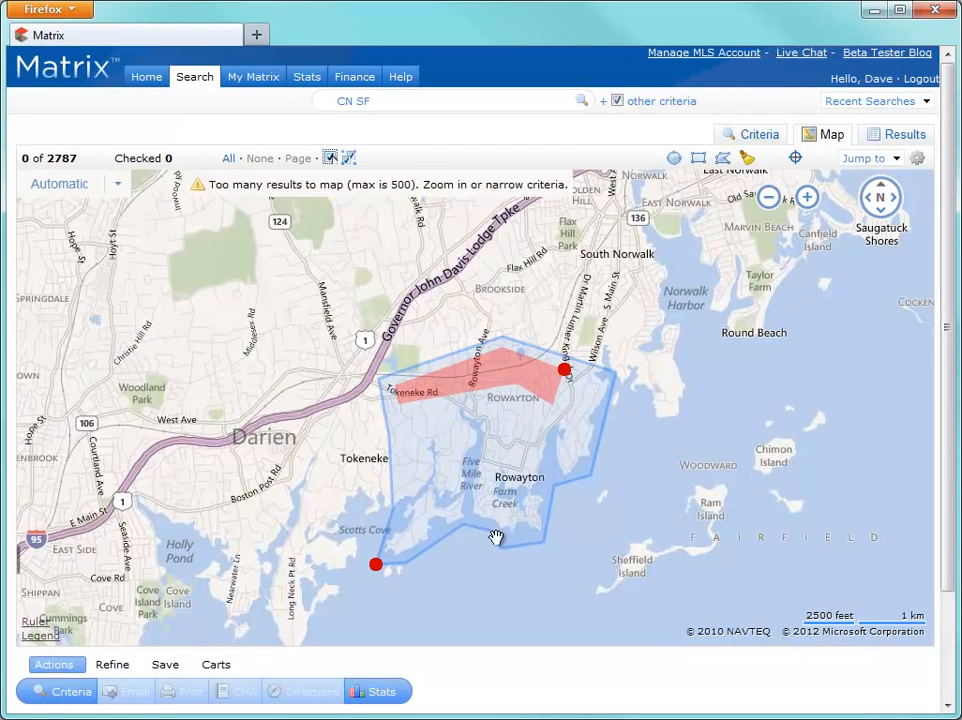
{"action": "left_click", "coordinate": [172, 672]}
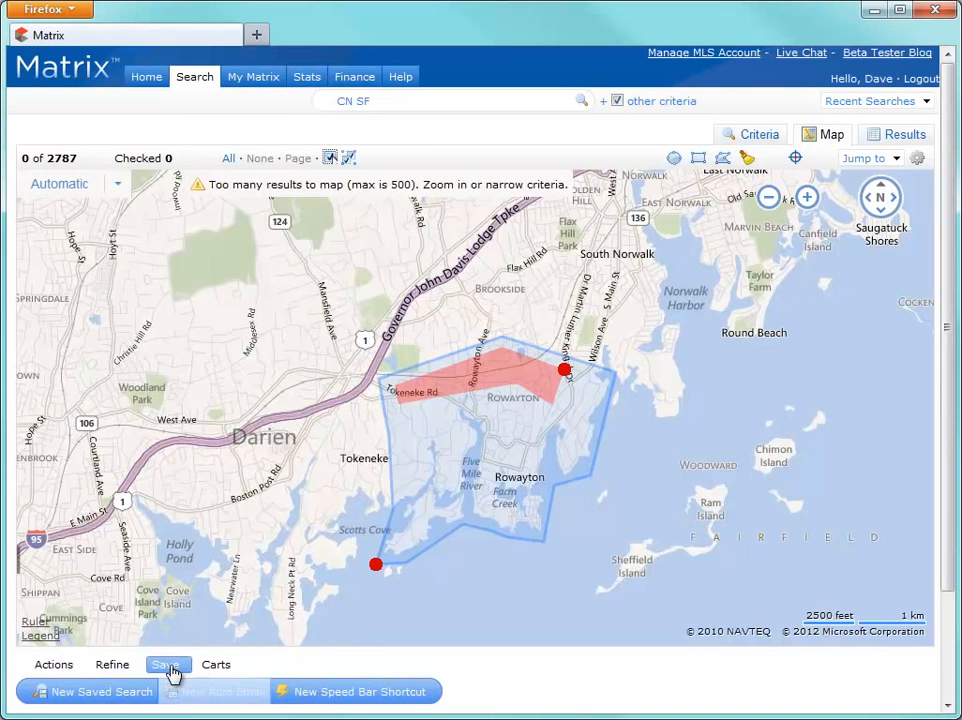
{"action": "left_click", "coordinate": [343, 692]}
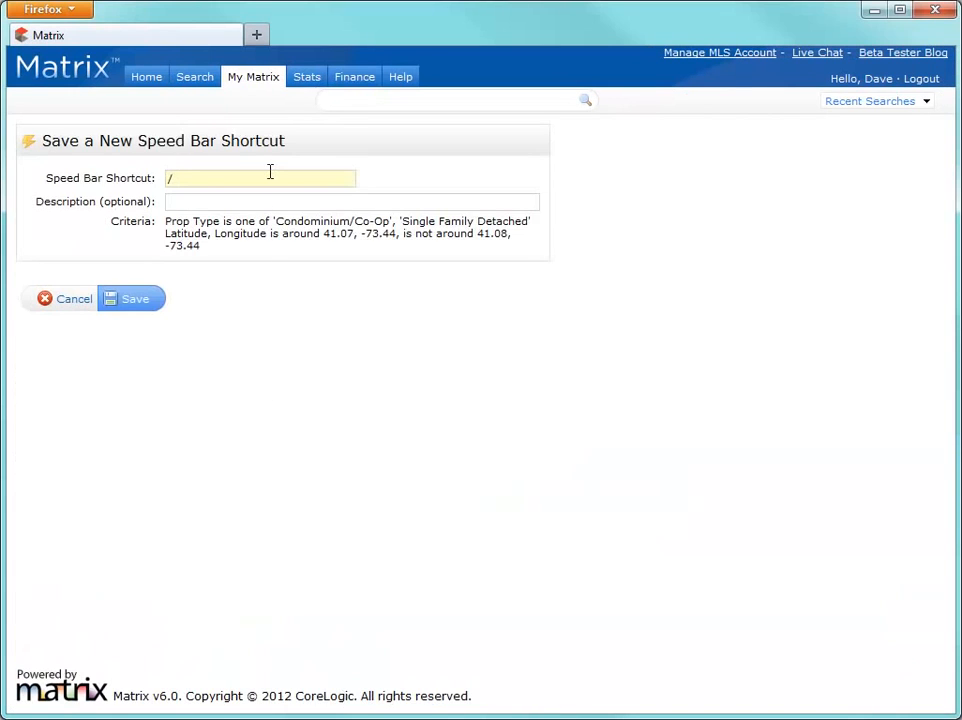
Step: Name the shortcut 'nearwater' and save it as /nearwater
{"action": "type", "text": "nearwater"}
{"action": "left_click", "coordinate": [134, 300]}
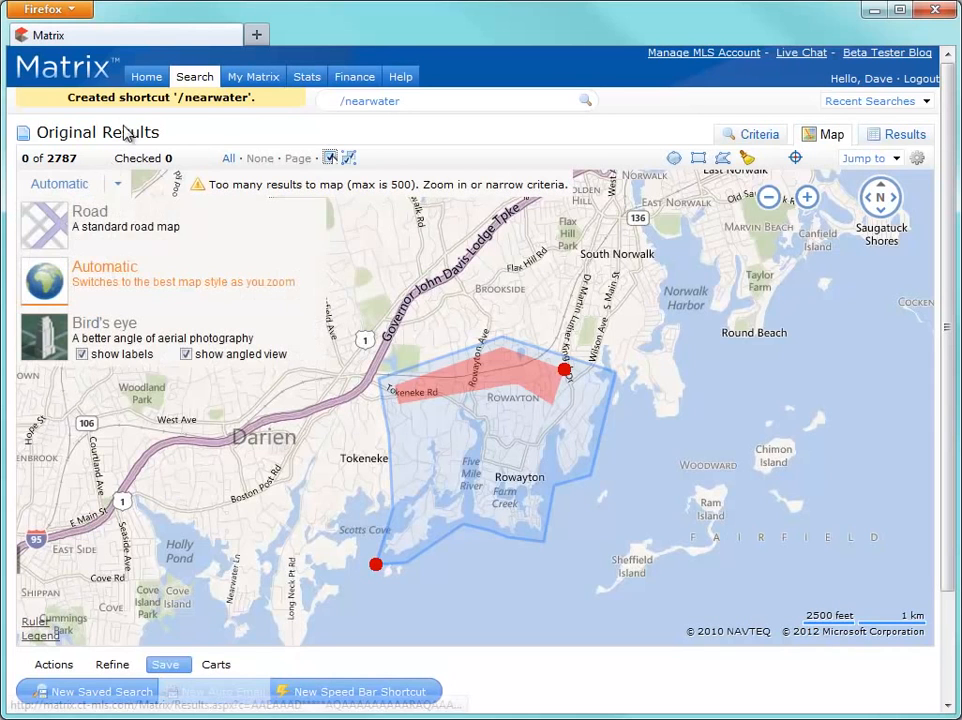
Step: From the home dashboard, run the speed bar search 'ACTV sf $2000-3500 2+ 3+' to get 435 listings
{"action": "left_click", "coordinate": [147, 79]}
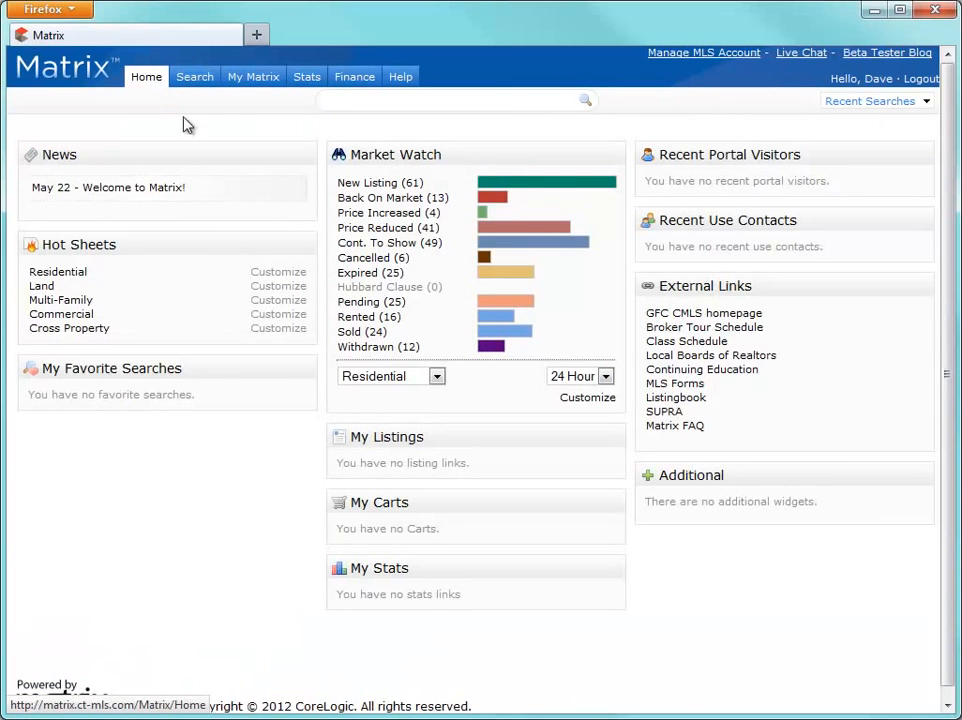
{"action": "left_click", "coordinate": [342, 101]}
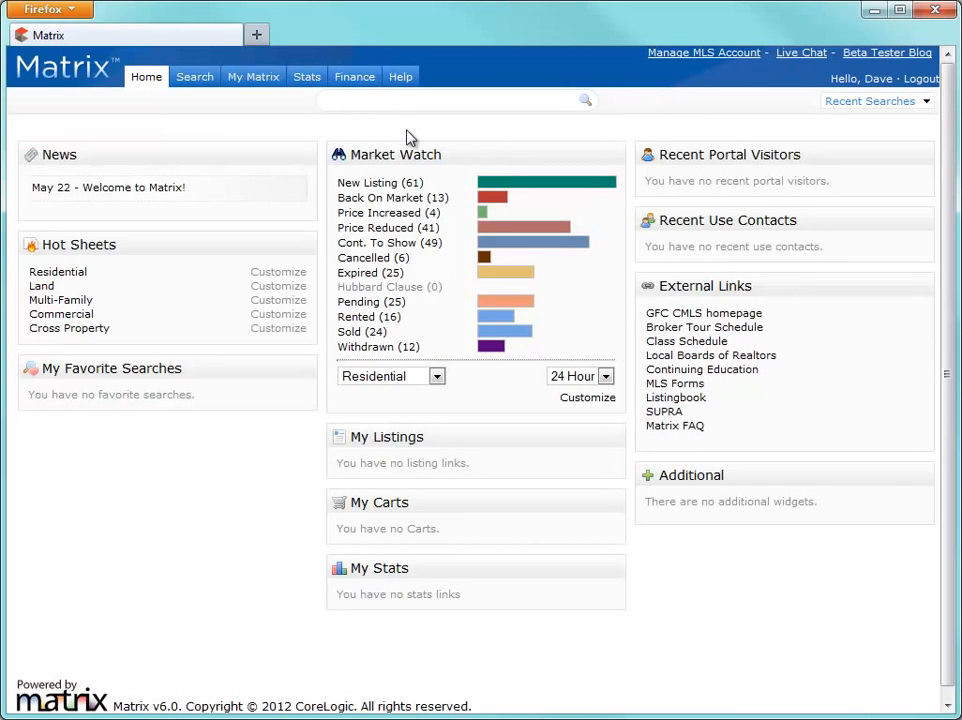
{"action": "type", "text": "ACTV sf $2000-3500"}
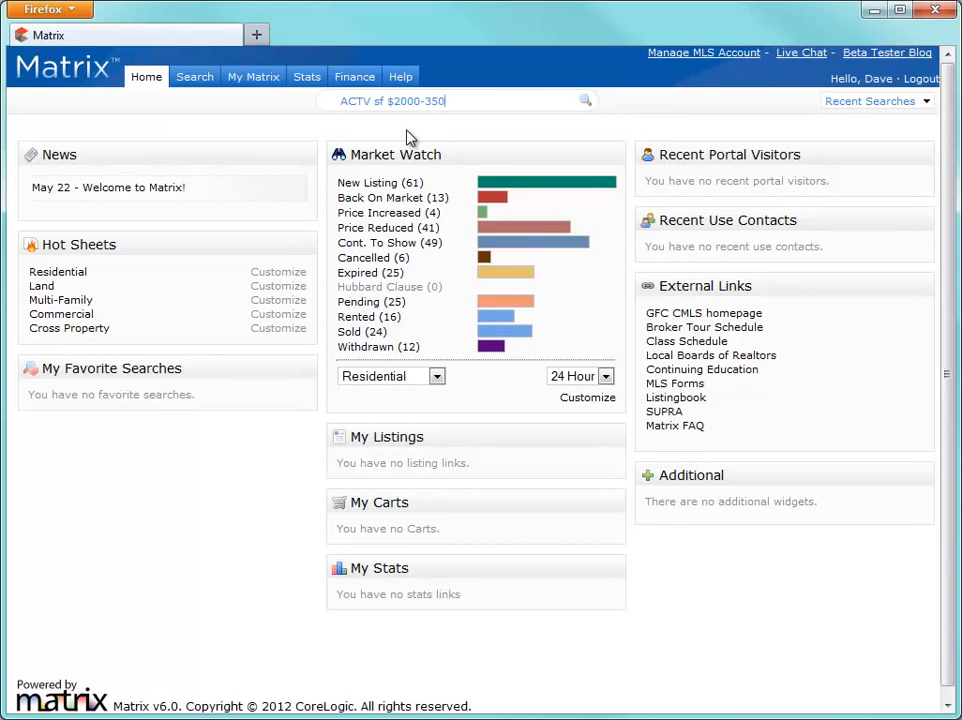
{"action": "type", "text": " 2+ 3+"}
{"action": "left_click", "coordinate": [585, 103]}
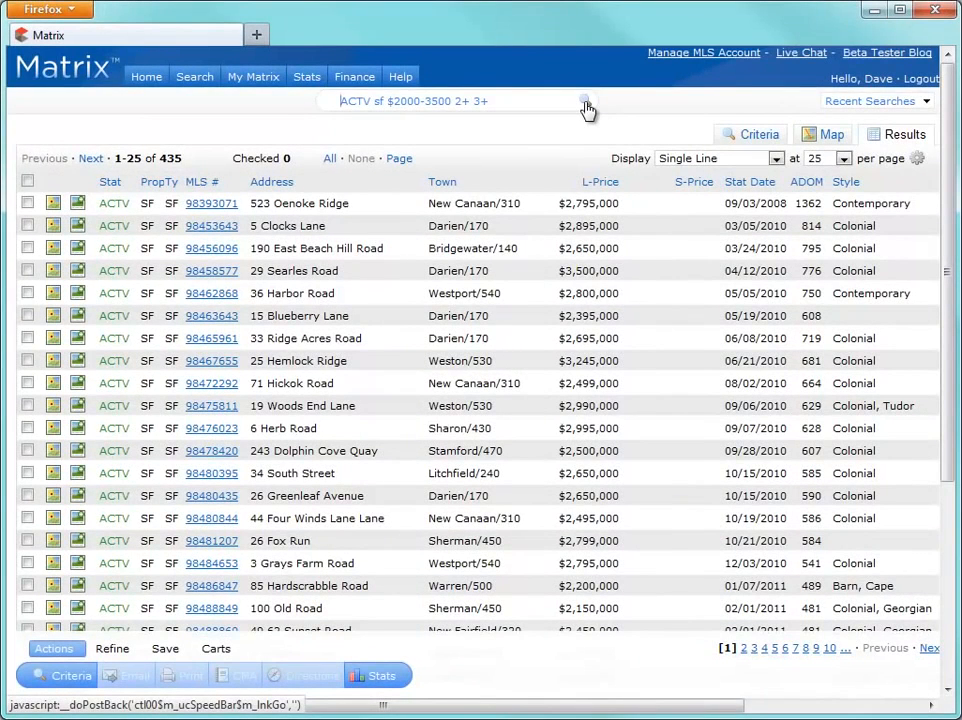
Step: Map the results and append the /nearwater shortcut, narrowing to 17 listings around Rowayton
{"action": "left_click", "coordinate": [812, 140]}
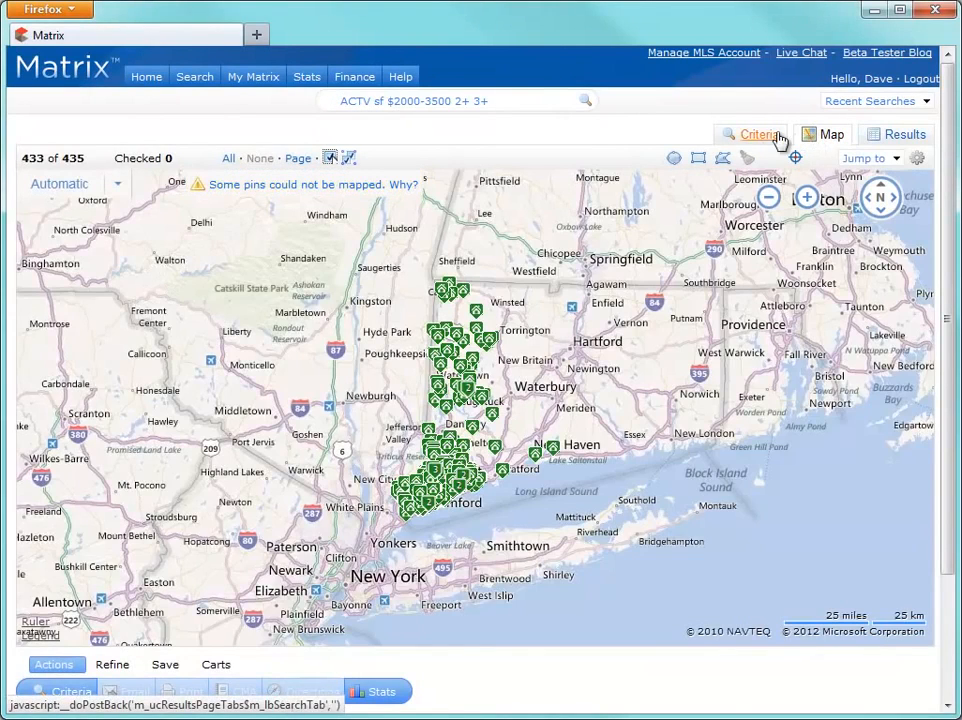
{"action": "left_click", "coordinate": [576, 101]}
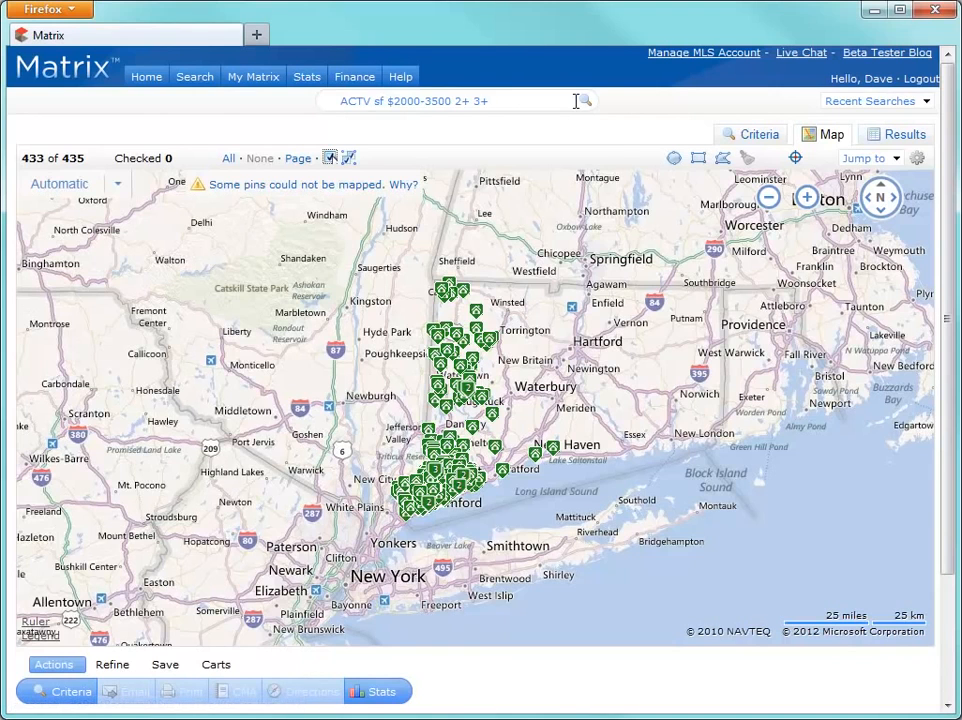
{"action": "type", "text": "/nearwater"}
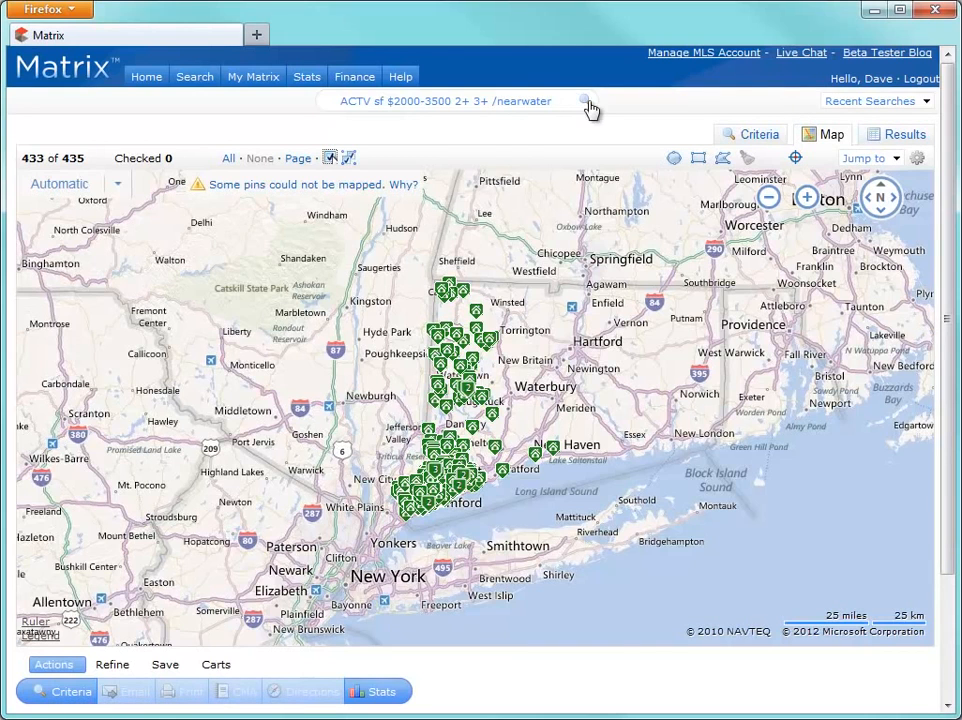
{"action": "left_click", "coordinate": [588, 104]}
Step: Check the 2 listings inside a box drawn on the map, then select the search text
{"action": "left_click", "coordinate": [348, 158]}
{"action": "left_click_drag", "start_coordinate": [484, 359], "coordinate": [567, 404]}
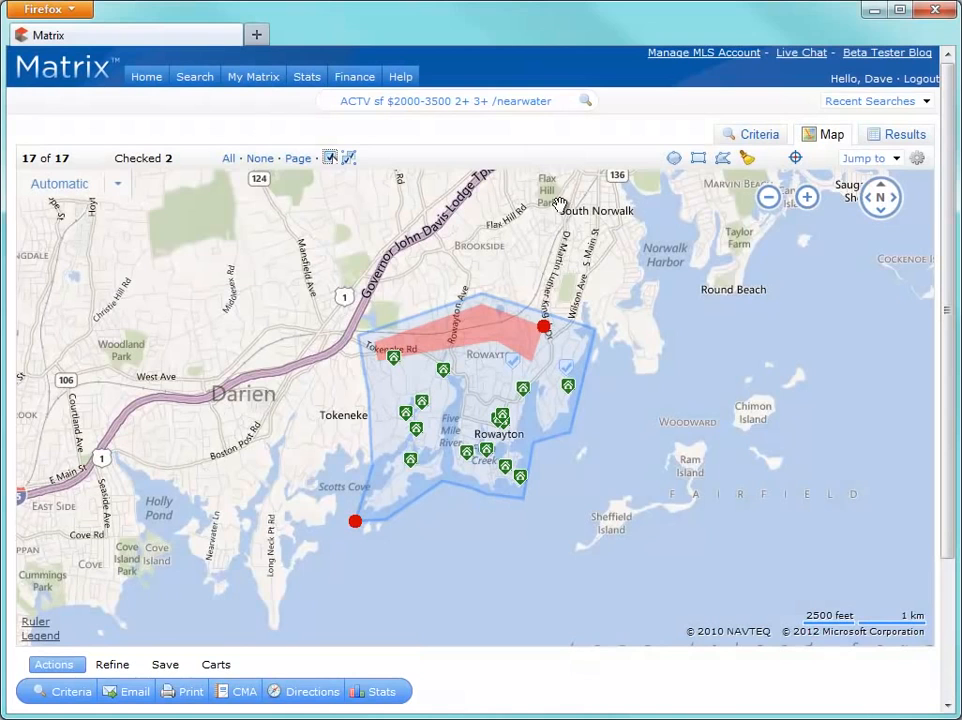
{"action": "left_click_drag", "start_coordinate": [558, 102], "coordinate": [334, 103]}
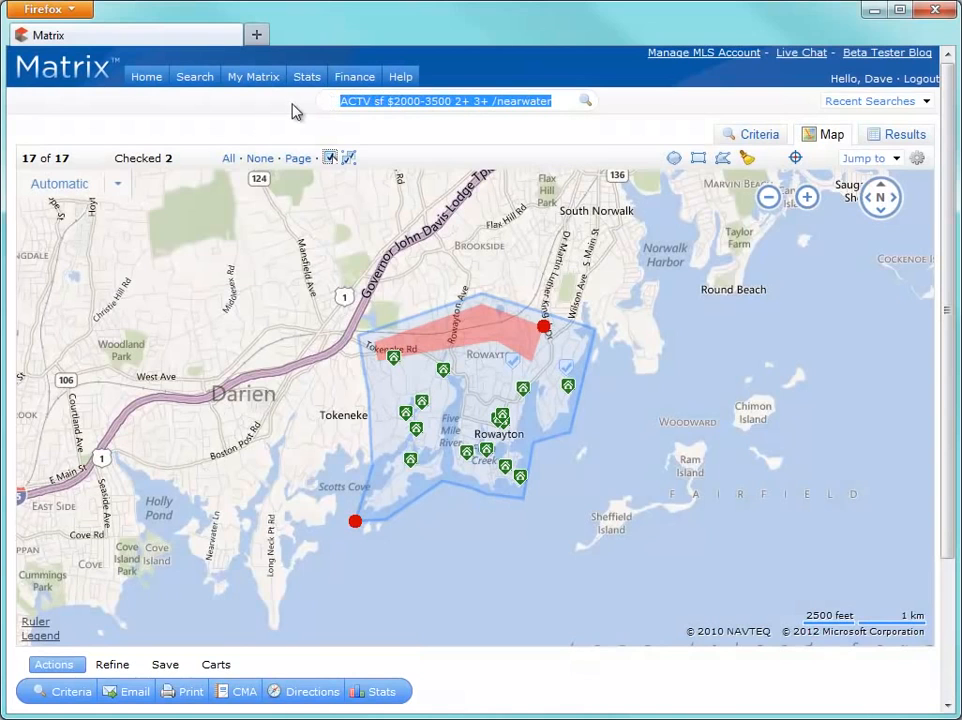
Step: Search the agent roster by an agent's full name, then by surname only
{"action": "type", "text": "agent "}
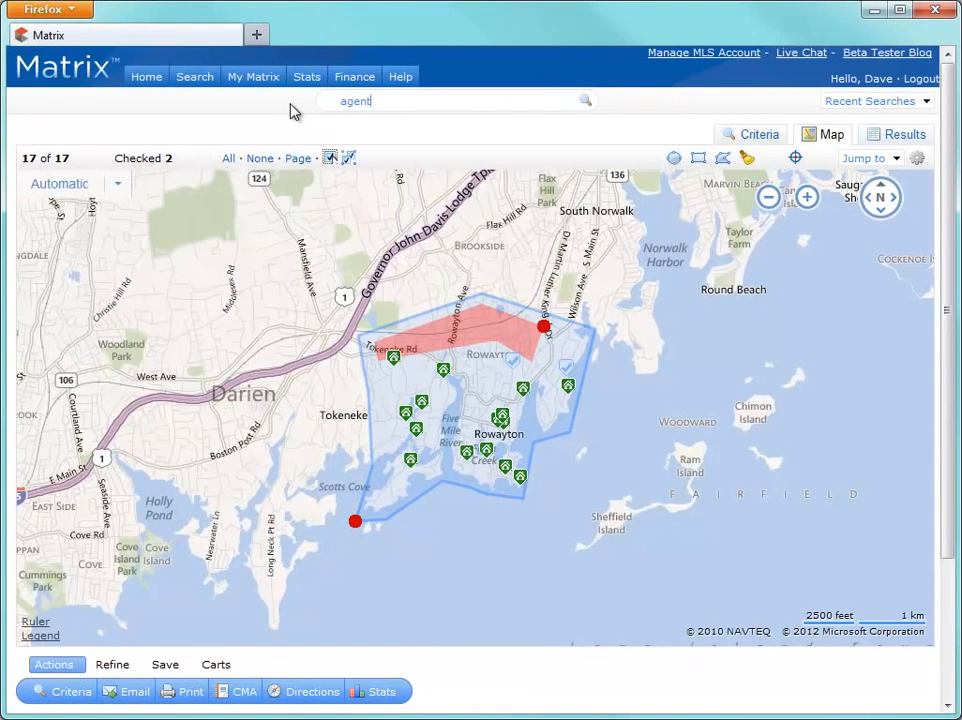
{"action": "left_click", "coordinate": [585, 103]}
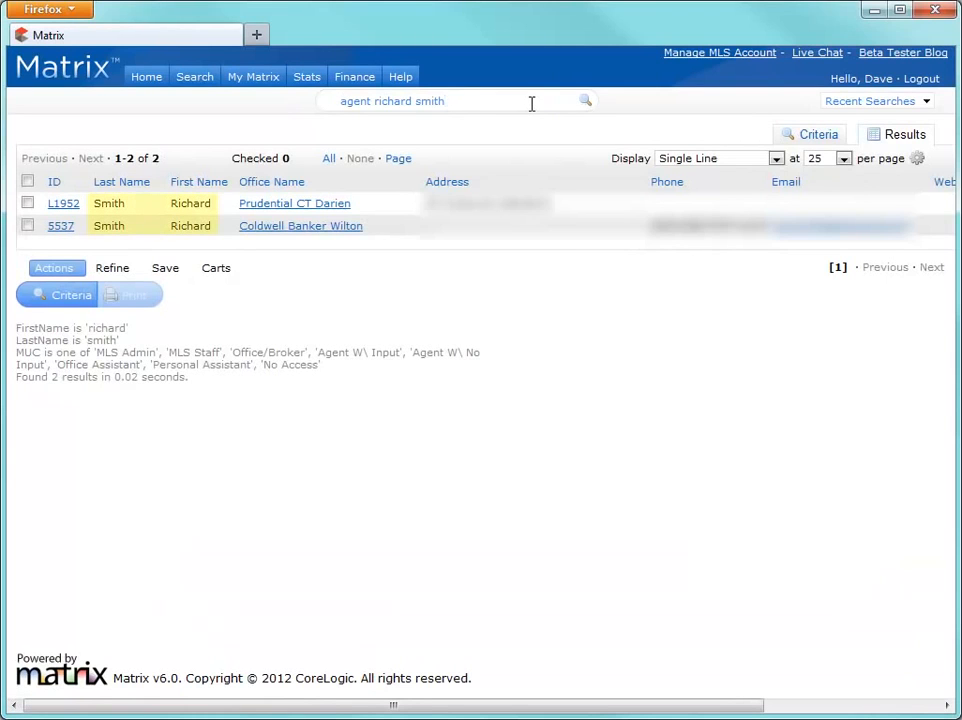
{"action": "double_click", "coordinate": [393, 100]}
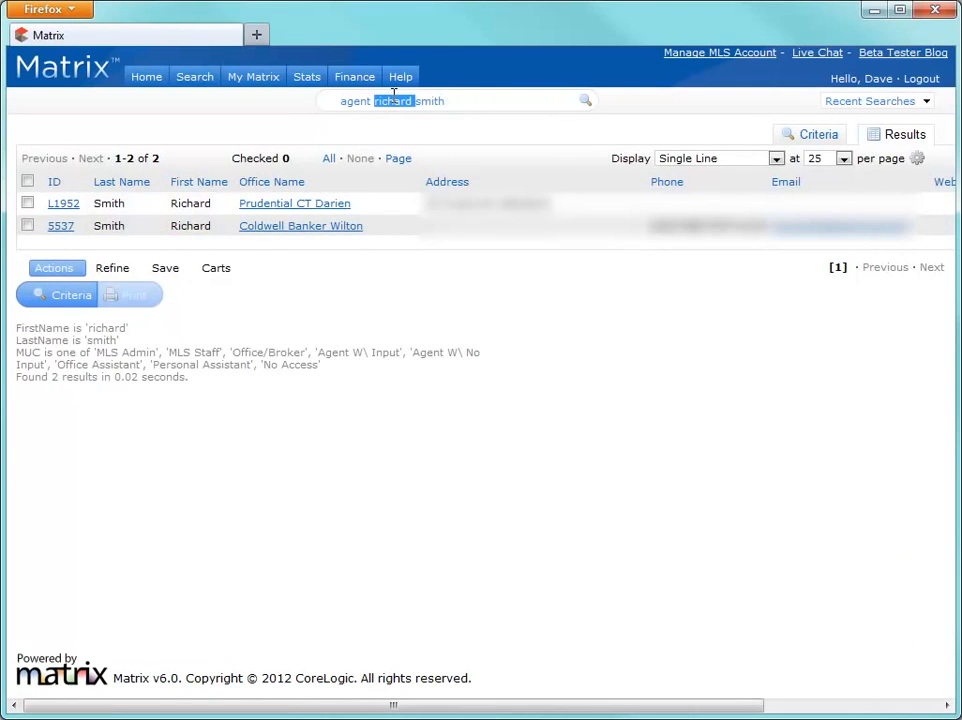
{"action": "key", "text": "BackSpace"}
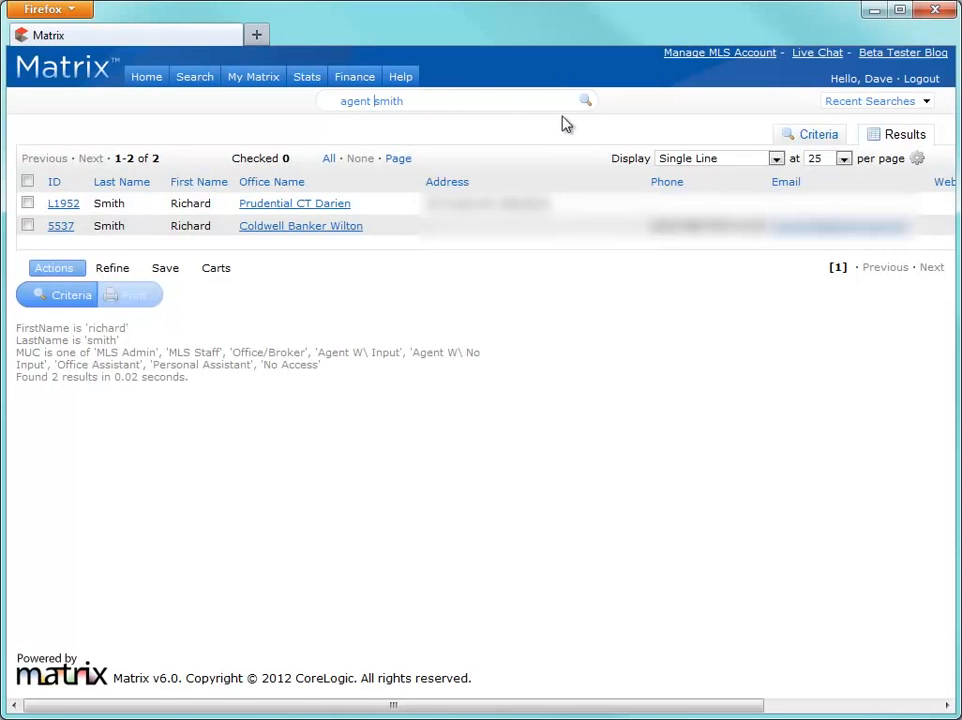
{"action": "left_click", "coordinate": [586, 102]}
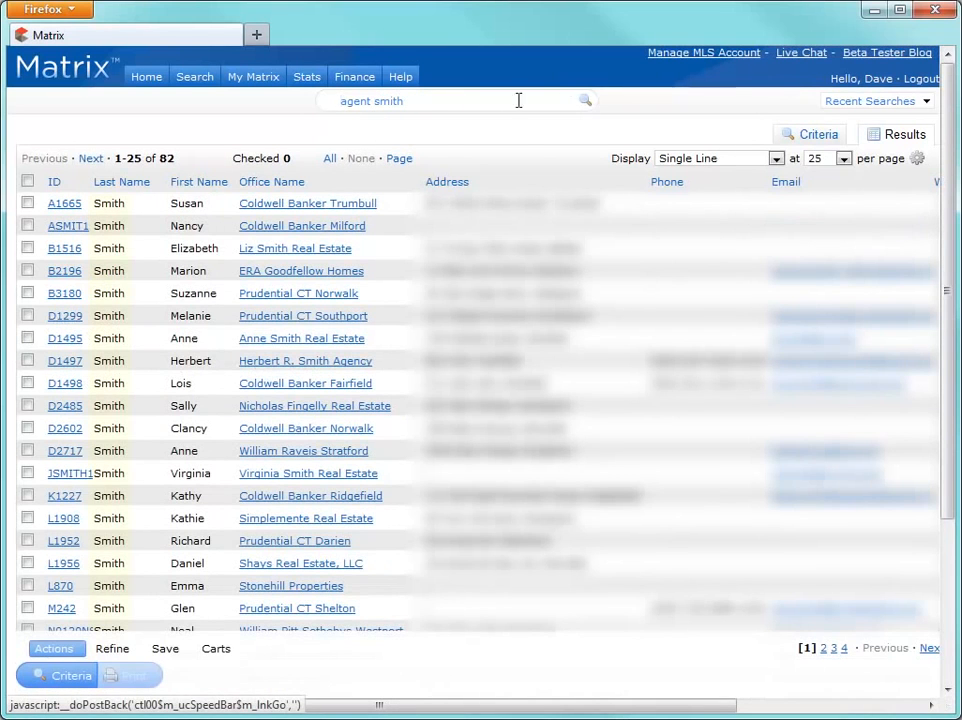
Step: Search agents with a shortened surname prefix plus * wildcard, listing 95 agents
{"action": "key", "text": "BackSpace"}
{"action": "key", "text": "BackSpace"}
{"action": "type", "text": "*"}
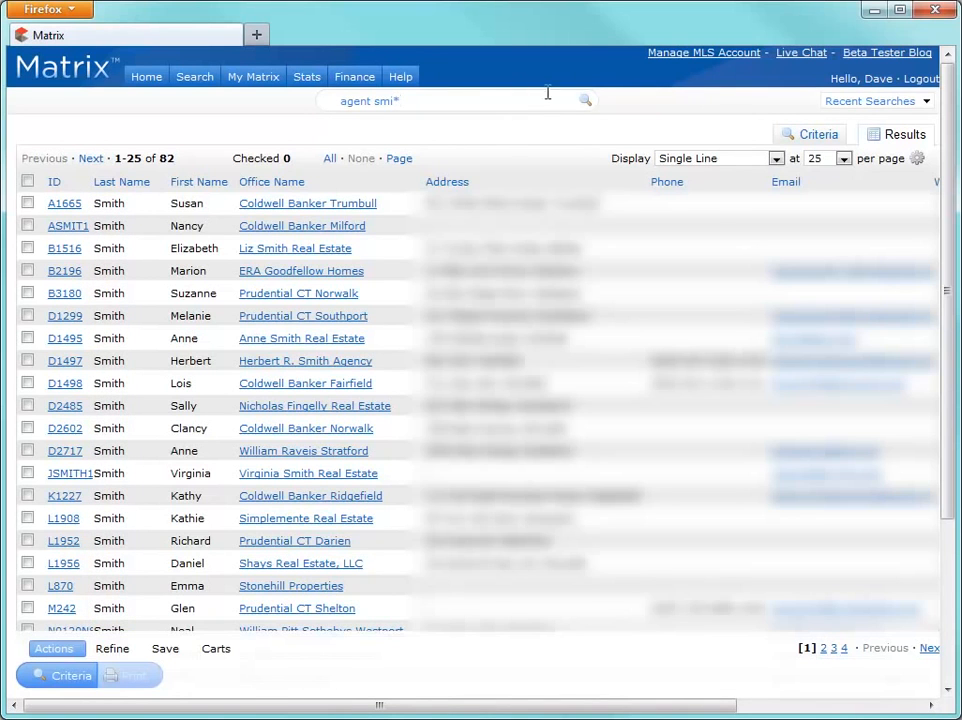
{"action": "left_click", "coordinate": [588, 104]}
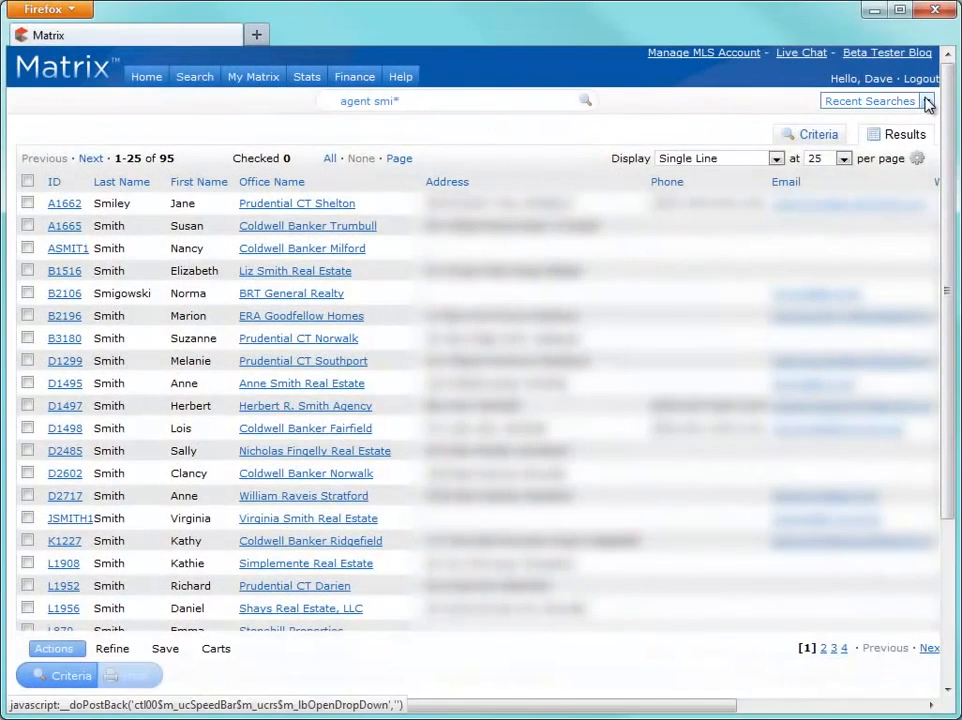
Step: Reopen the Fri 7:13 PM Active Condominium/Co-Op or Single Family Detached search from Recent Searches
{"action": "left_click", "coordinate": [926, 103]}
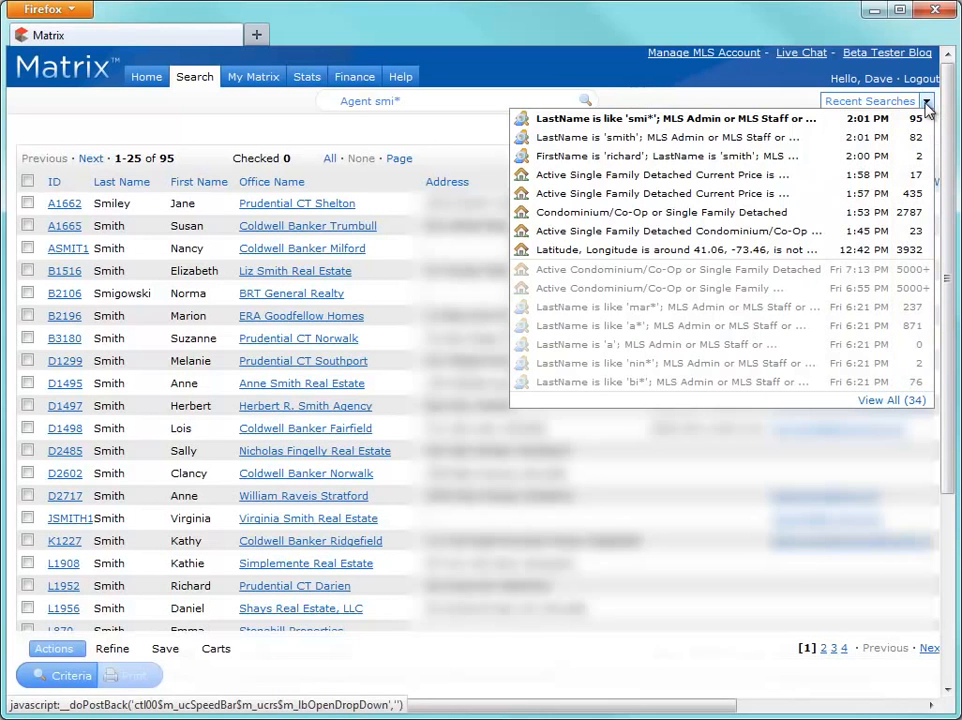
{"action": "left_click", "coordinate": [887, 249]}
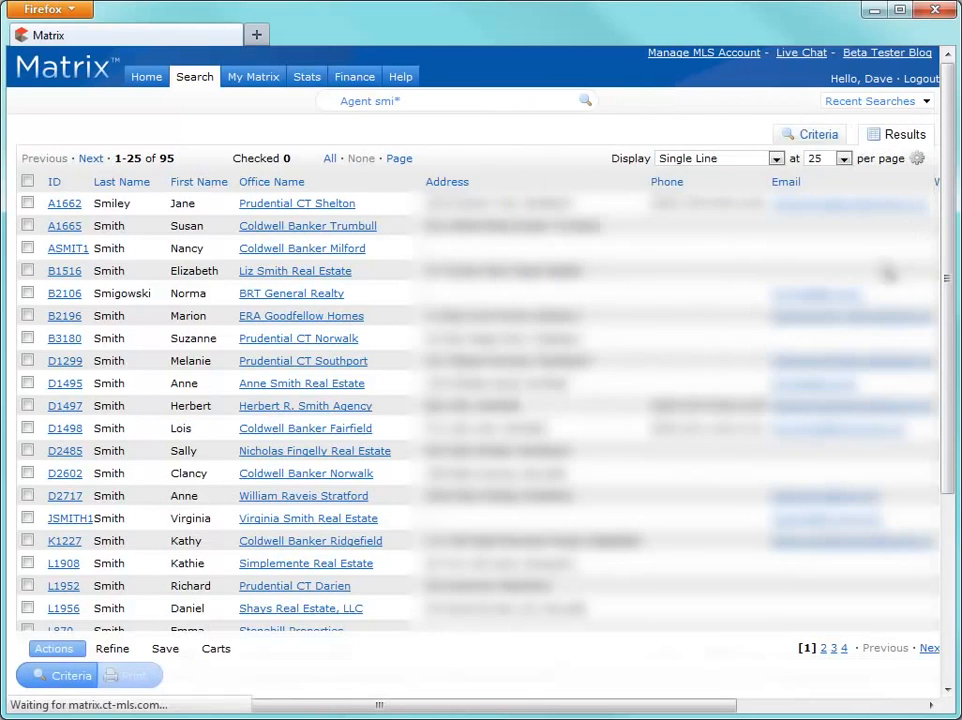